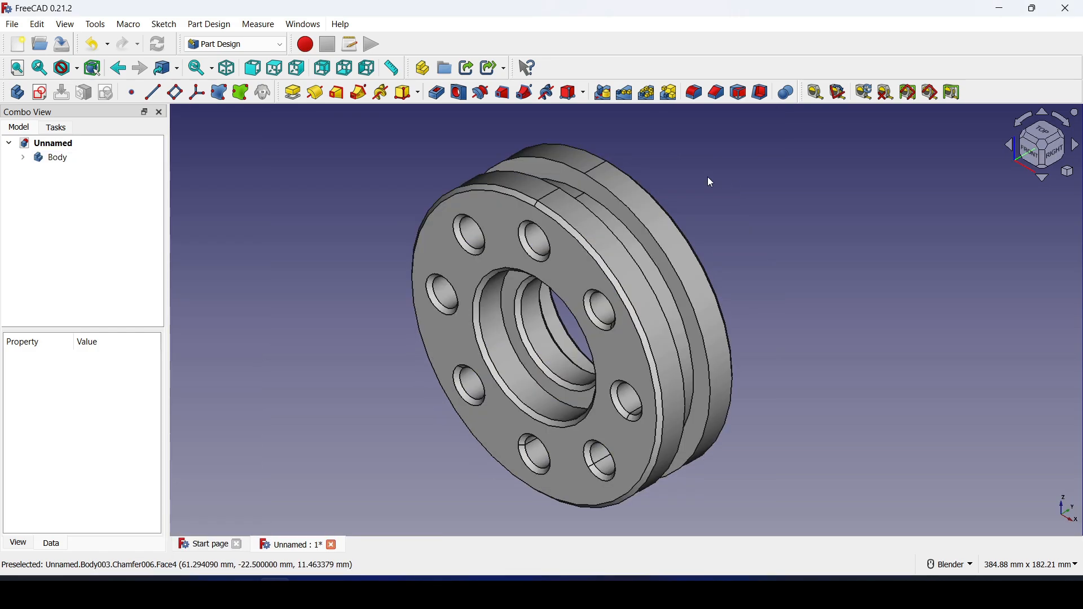
Start a new empty document, Unnamed1, from the File menu
click(13, 25)
Create a new document in Part Design and add a body to it
click(31, 42)
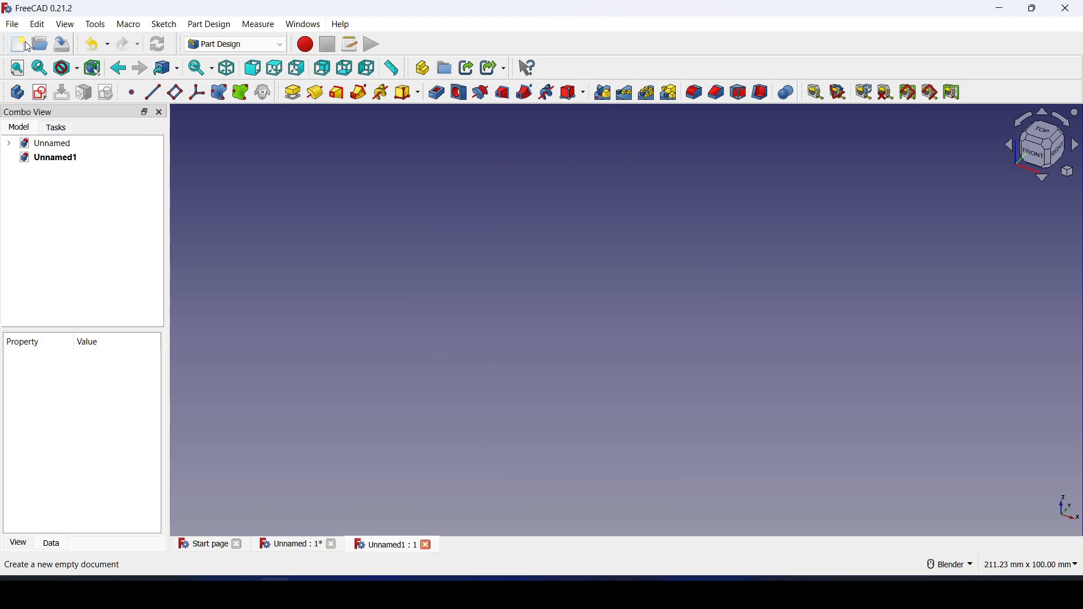
click(276, 46)
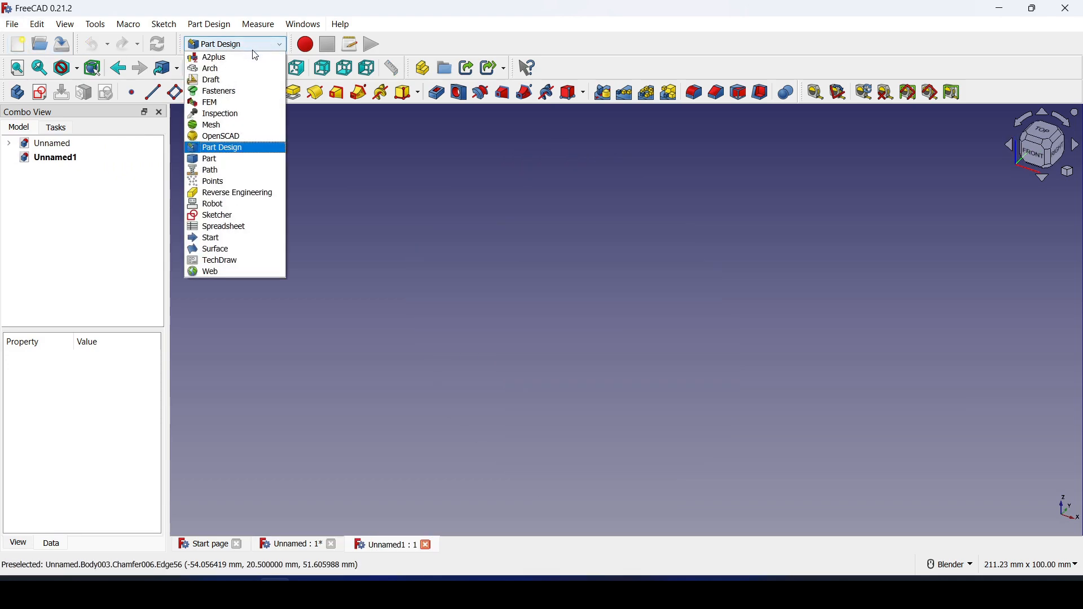
click(240, 149)
click(17, 91)
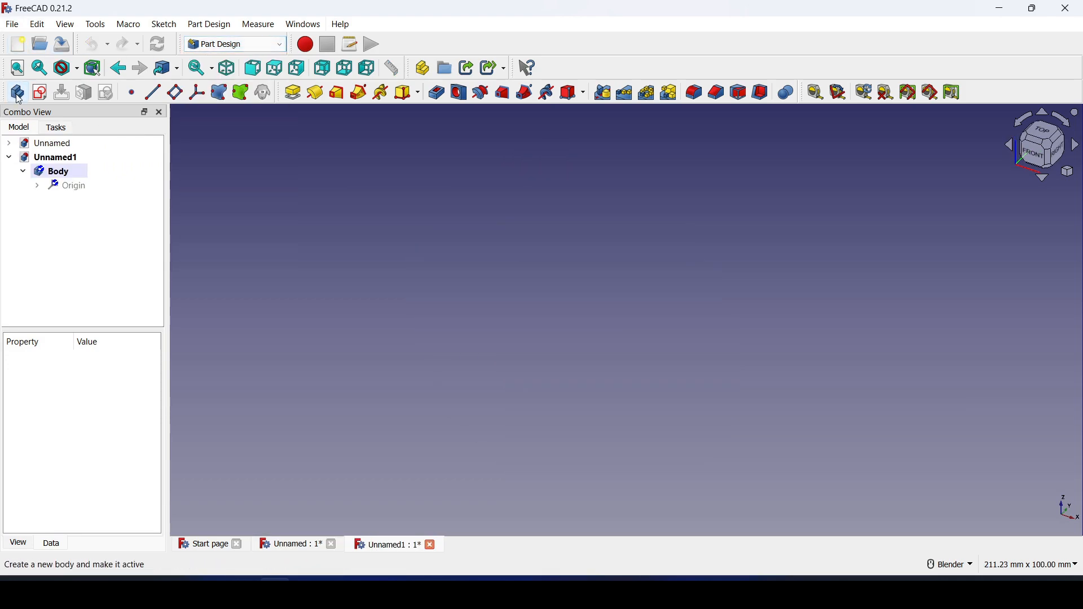
Start a new sketch in the body on its YZ-plane
click(42, 90)
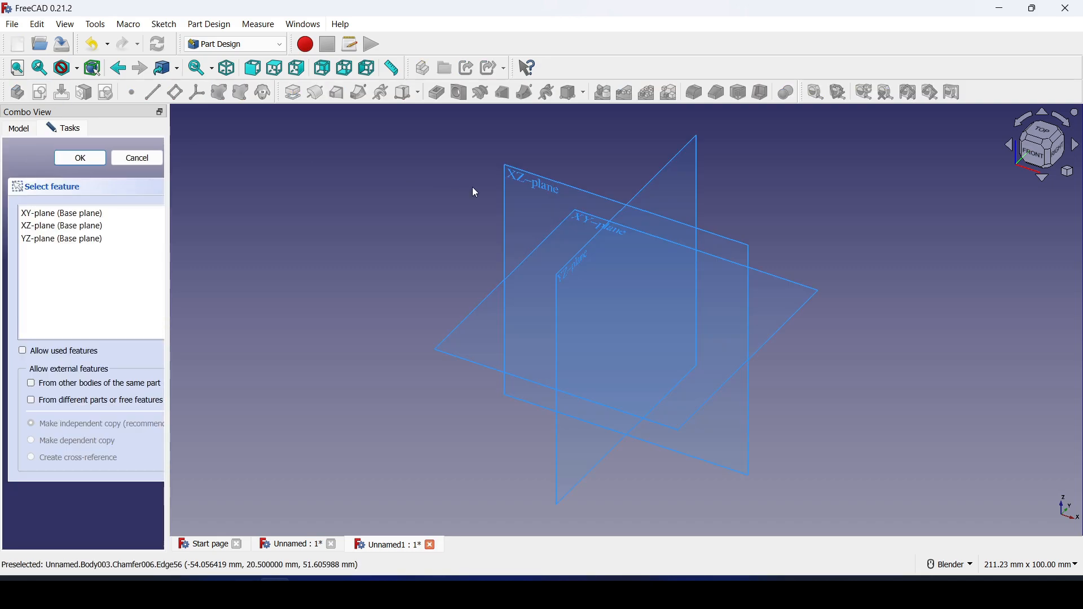
middle_drag(701, 276, 675, 305)
scroll(654, 338, up, 4)
middle_drag(528, 254, 466, 220)
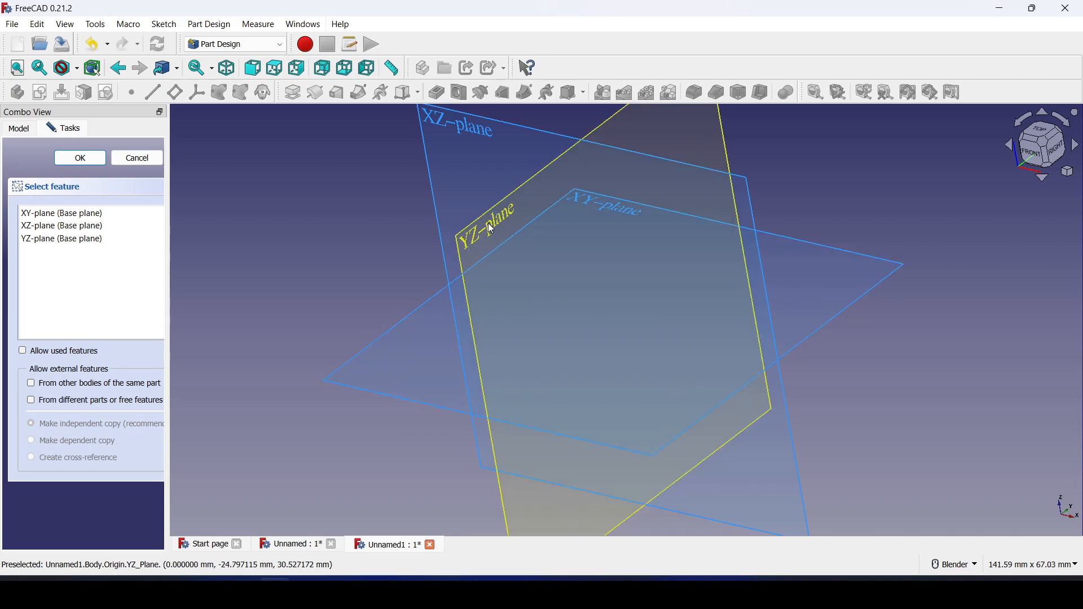
click(492, 230)
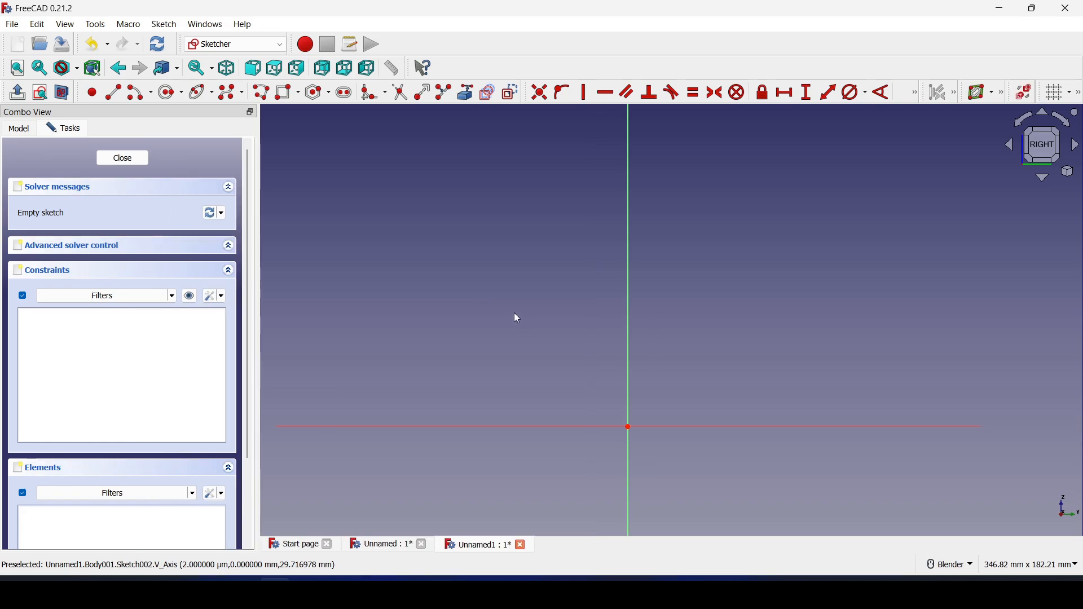
Draw the stepped flange cross-section as one connected polyline above the horizontal axis
click(267, 95)
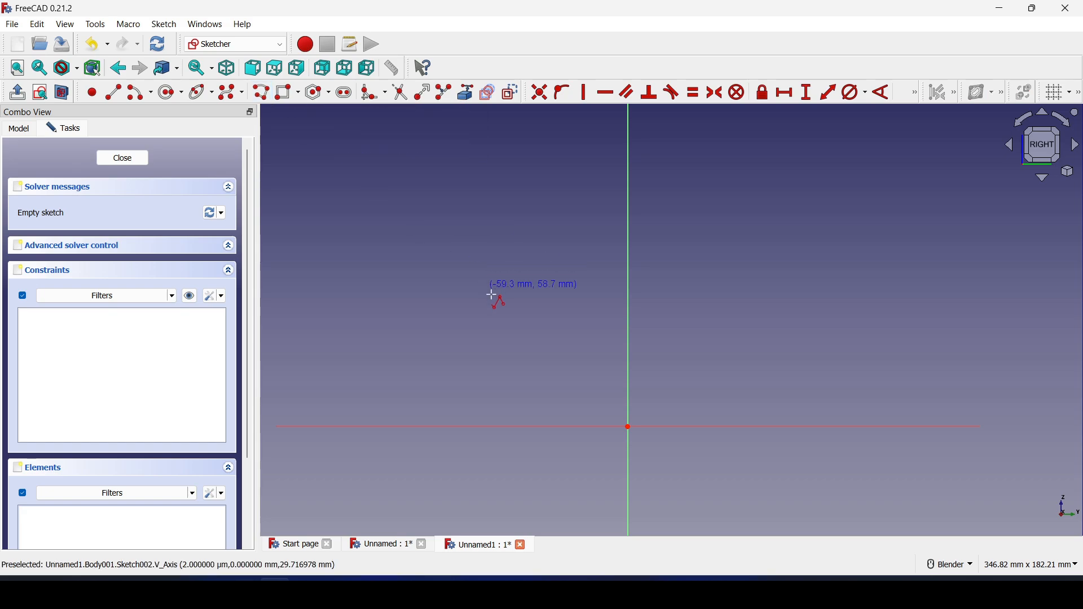
click(562, 291)
click(562, 343)
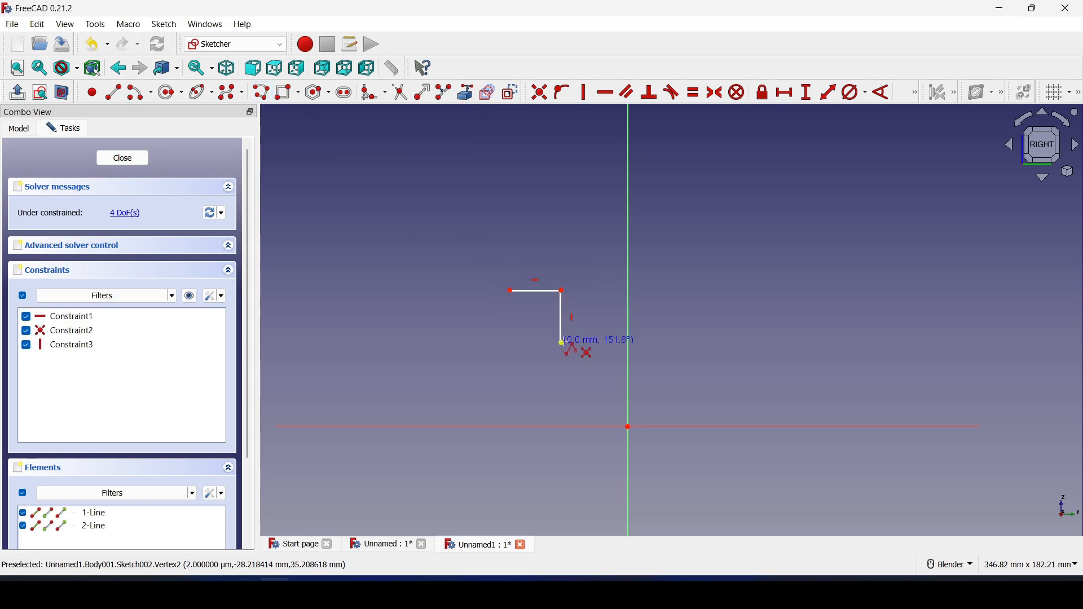
click(666, 343)
click(666, 293)
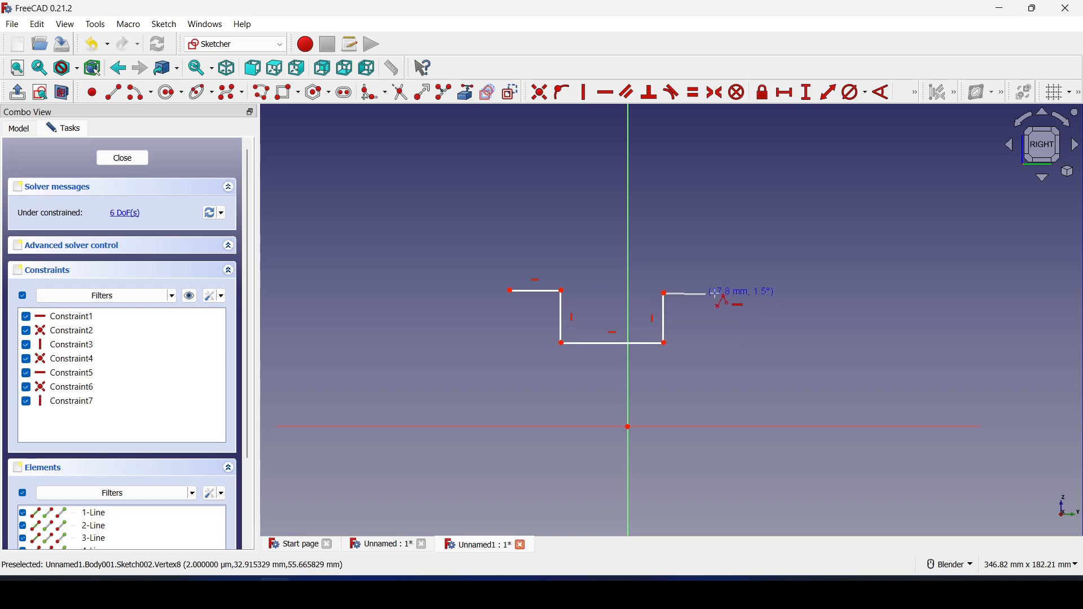
click(726, 294)
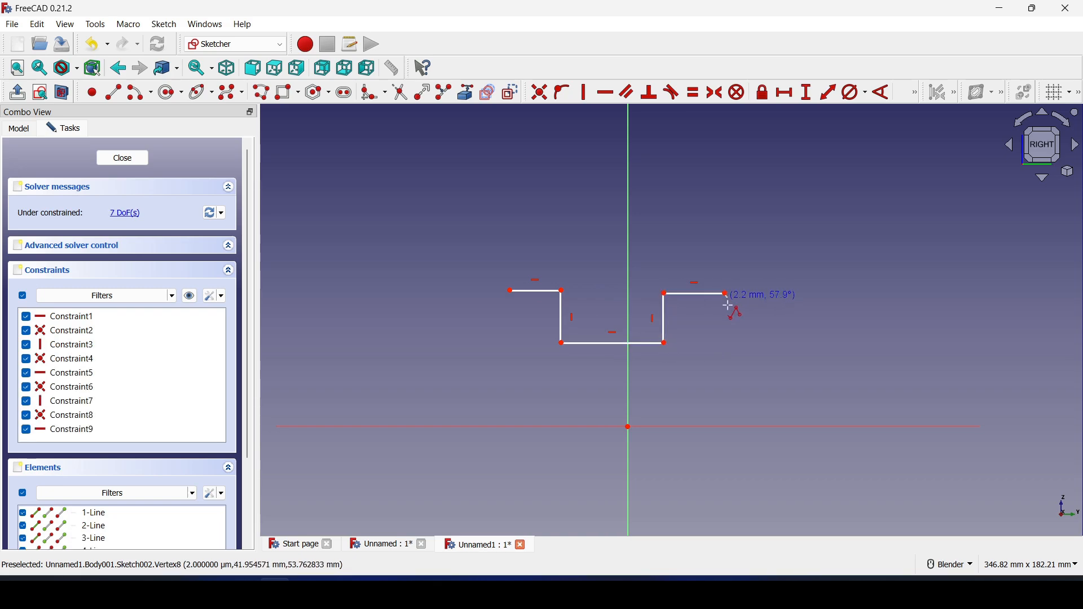
click(726, 404)
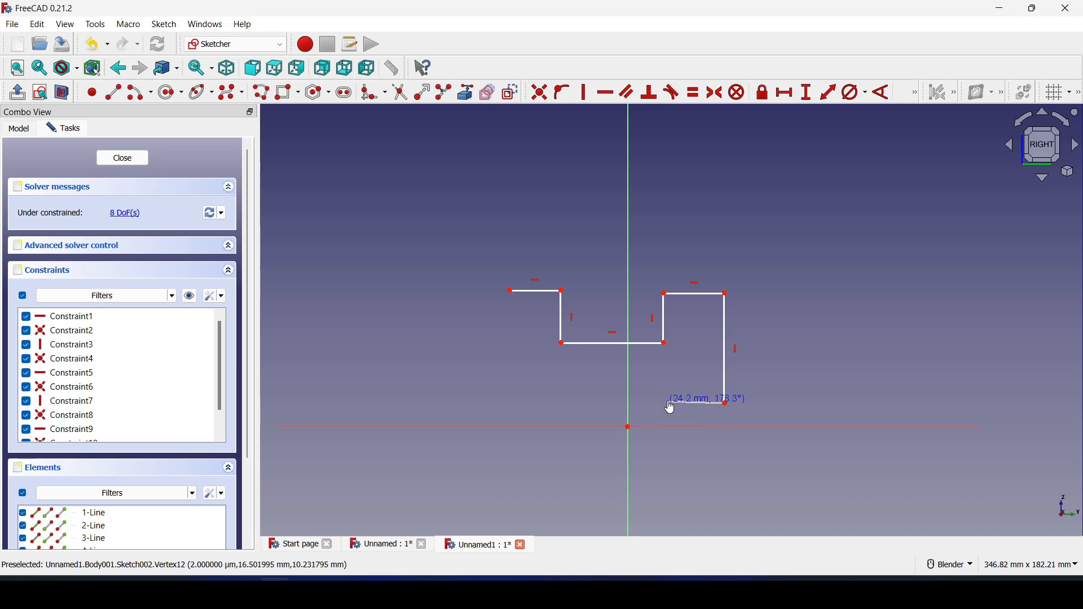
click(668, 404)
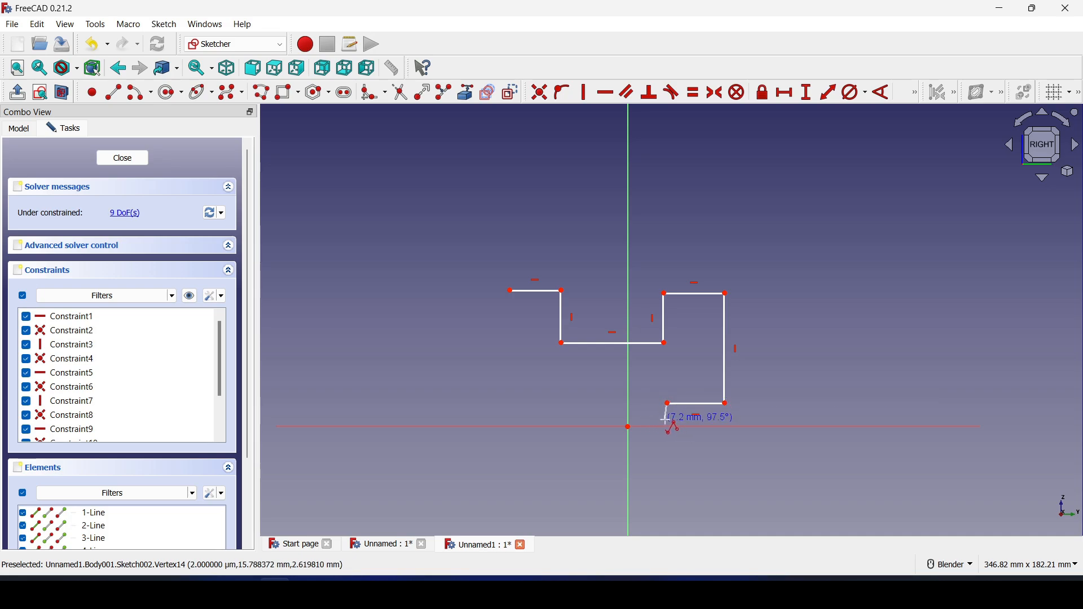
click(668, 420)
click(567, 420)
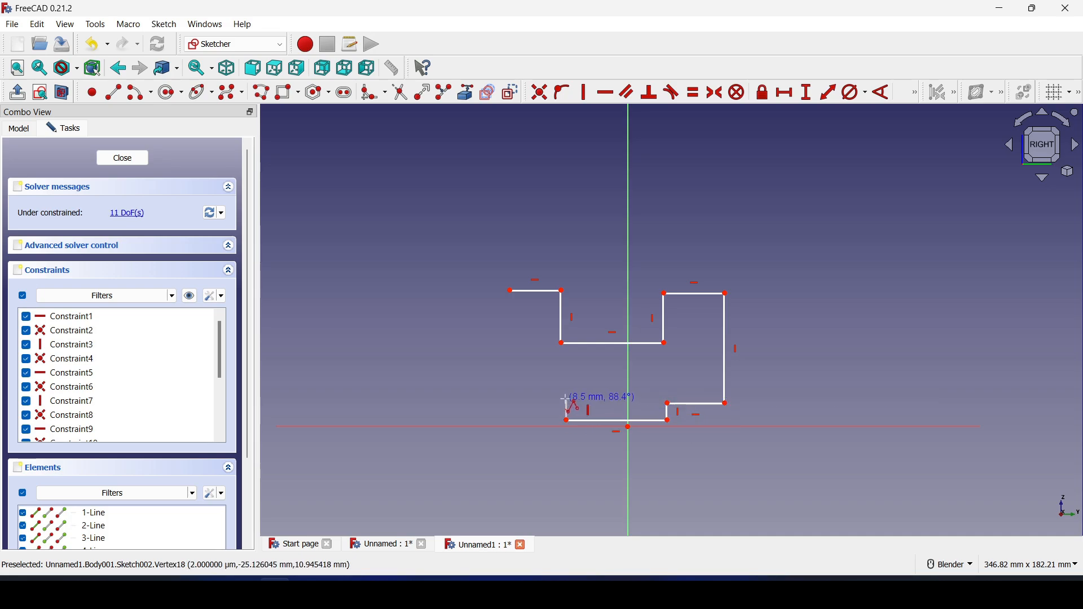
click(567, 400)
click(500, 401)
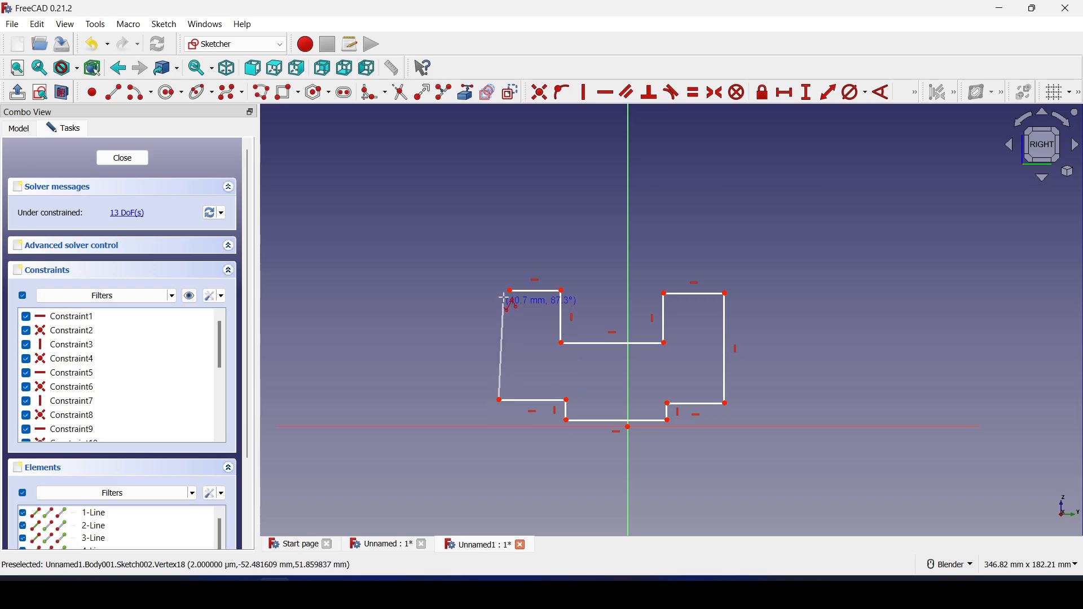
click(509, 293)
Close the outline by making its start corner and loose end coincident
scroll(511, 299, up, 6)
click(508, 292)
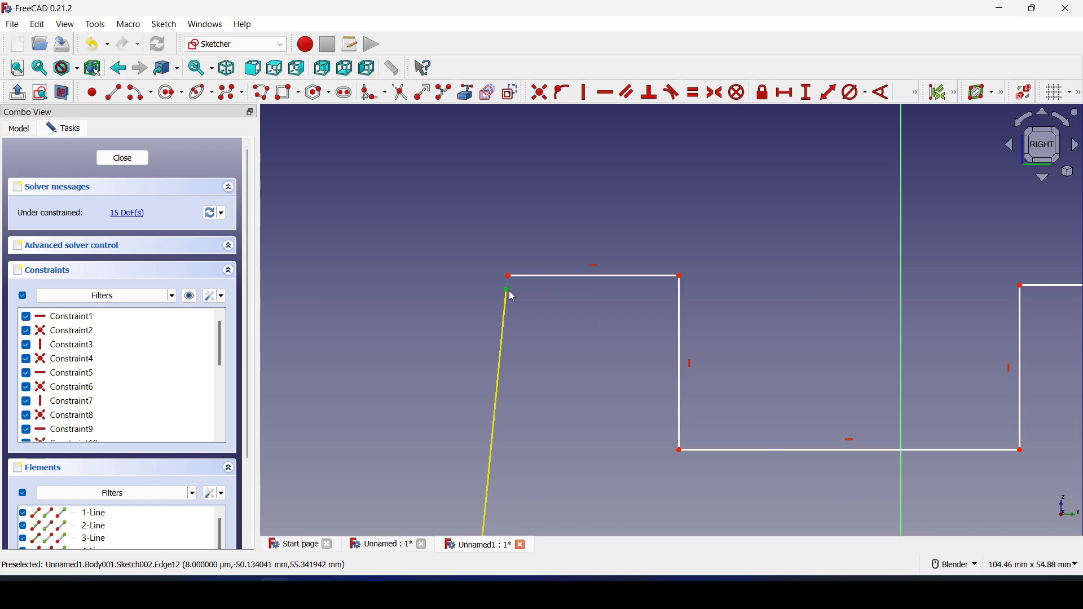
click(509, 277)
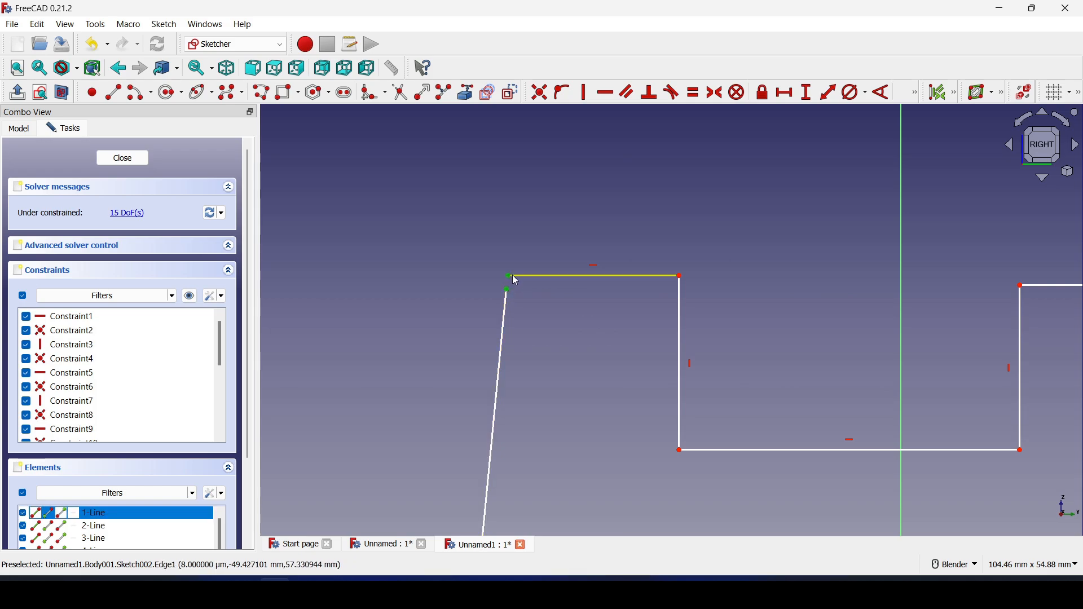
click(545, 99)
scroll(564, 297, down, 3)
shift+middle_drag(585, 332, 538, 331)
Constrain the slanted left edge of the outline to be vertical
click(587, 94)
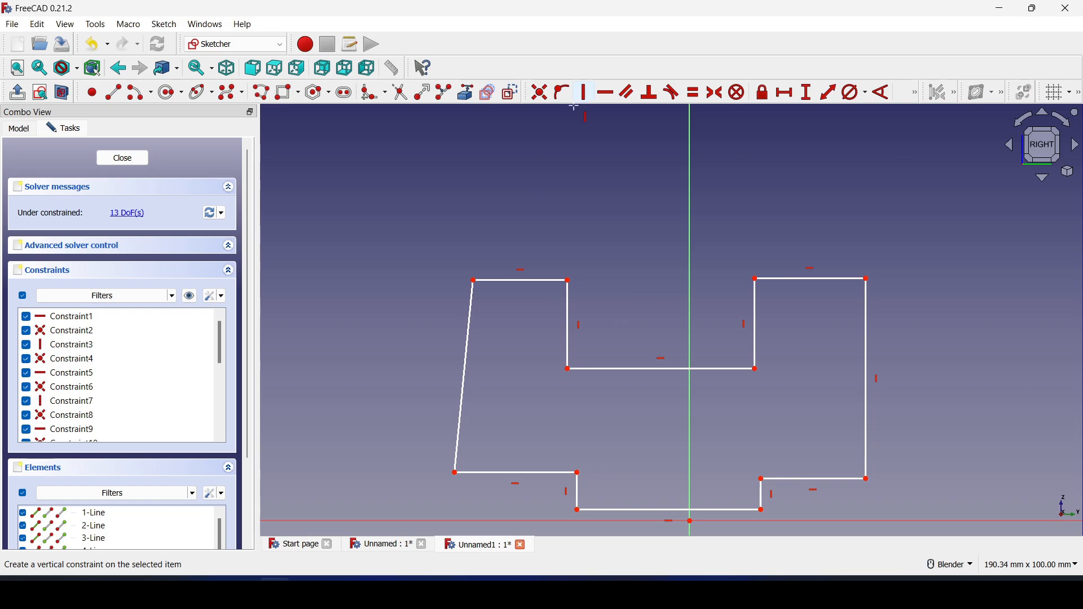
click(466, 353)
scroll(592, 310, down, 3)
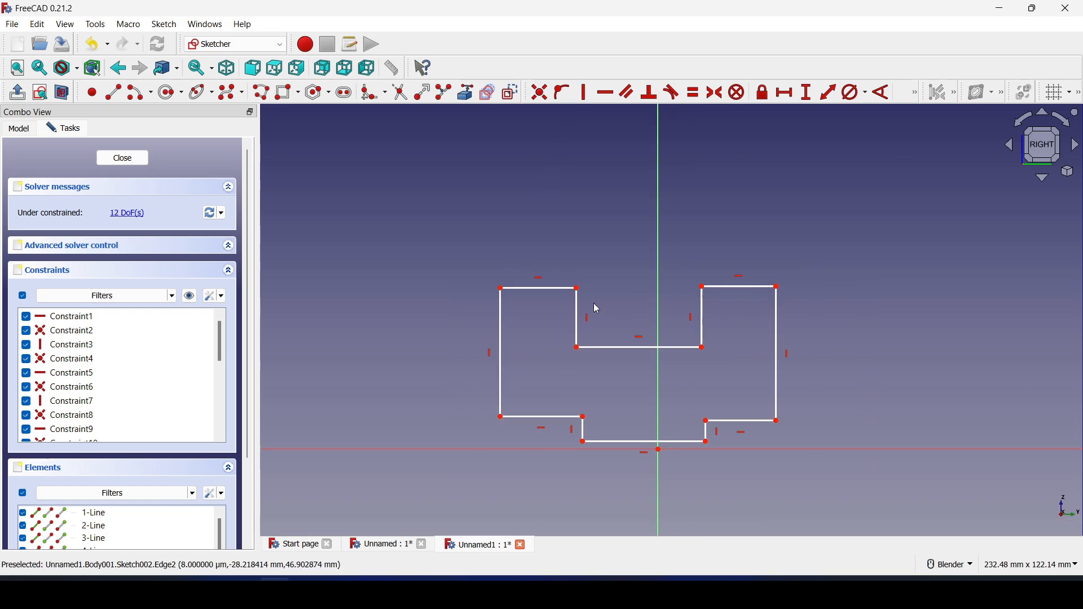
shift+middle_drag(629, 290, 610, 290)
Set the top-left, top-right, lower-left and lower-right edges to 15 mm horizontal widths
click(788, 93)
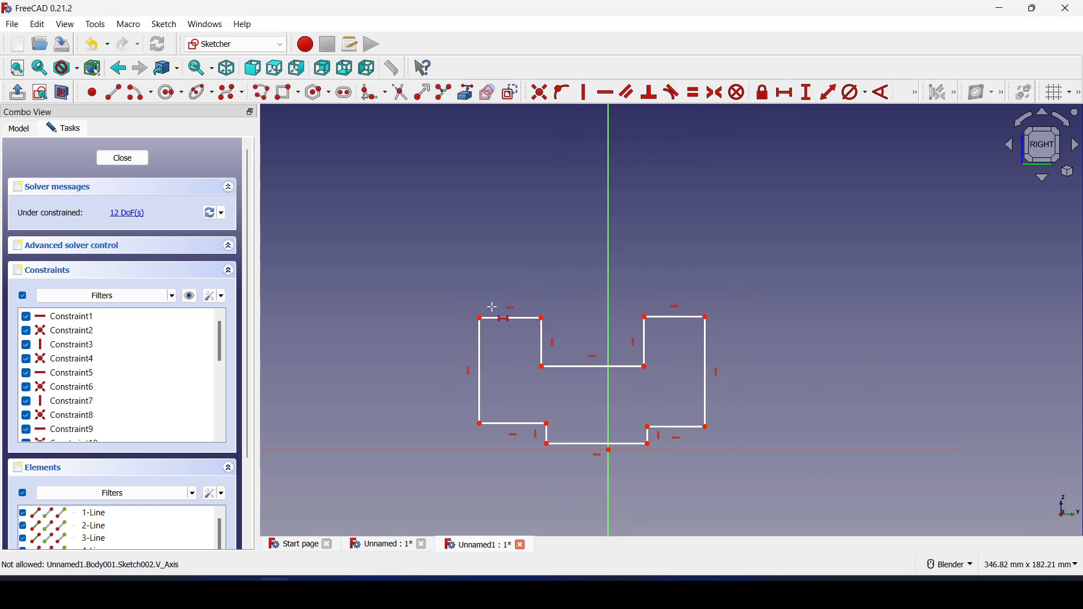
click(508, 319)
text(1)
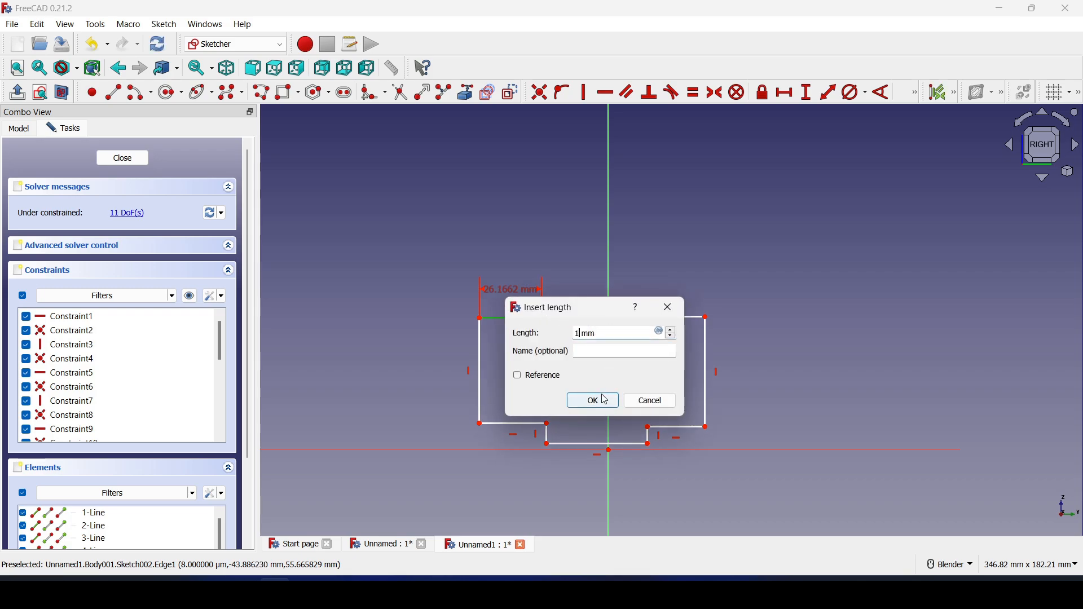
text(5)
click(596, 405)
click(672, 319)
text(15)
click(759, 402)
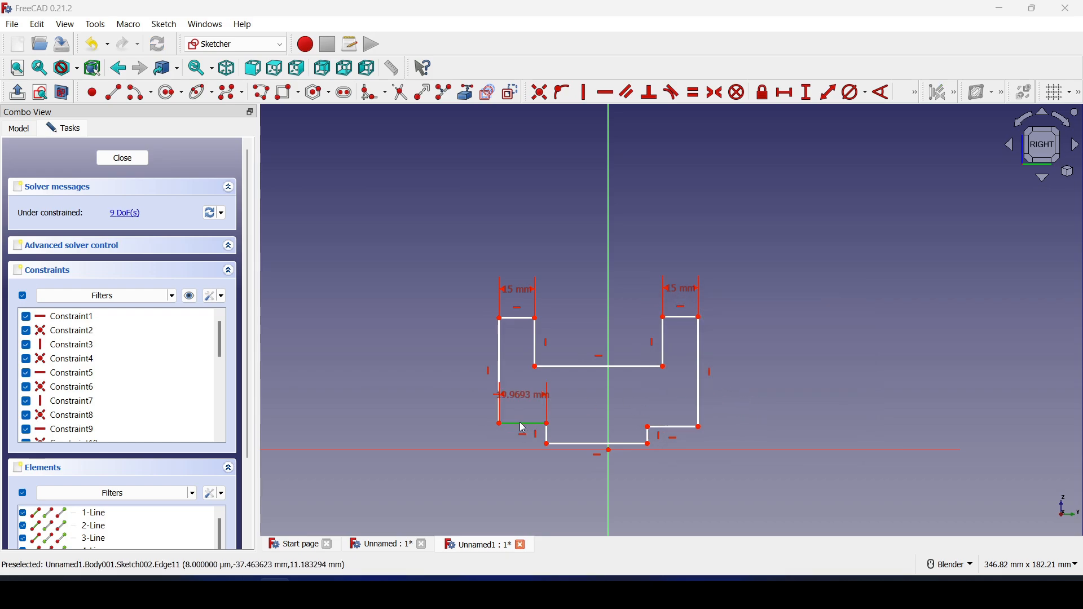
click(521, 423)
text(15)
click(607, 503)
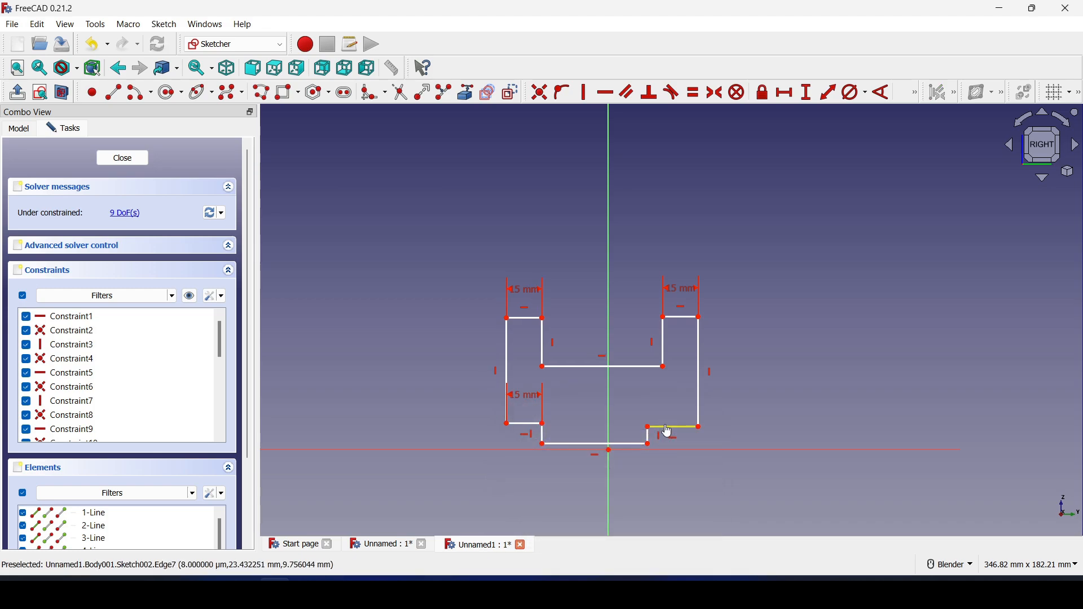
click(667, 432)
text(15)
click(752, 510)
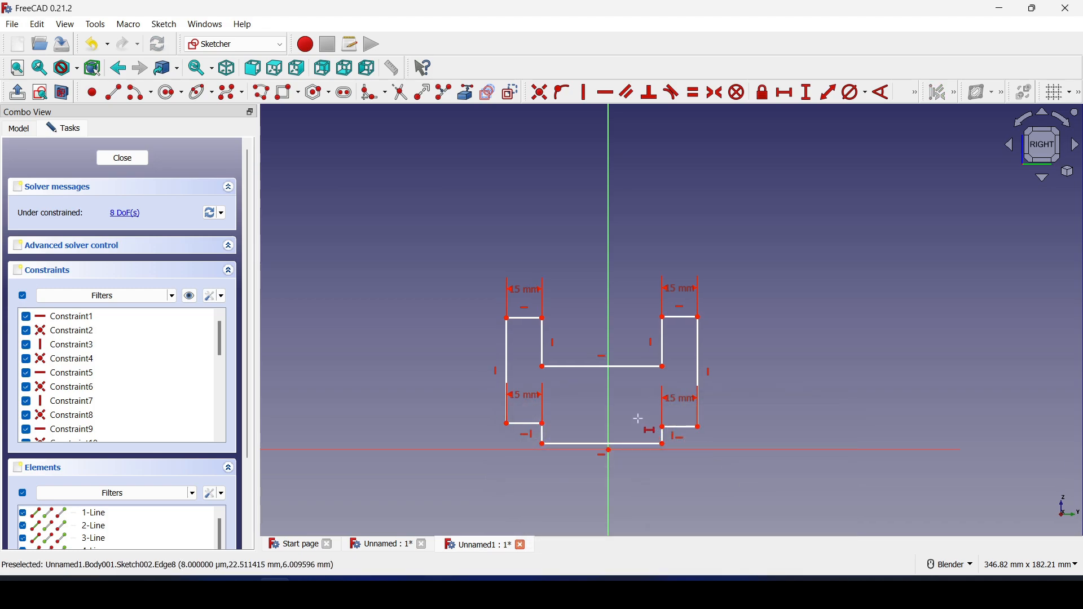
Give the middle edge a 15 mm width and discard the redundant bottom-edge dimension
click(596, 366)
text(15)
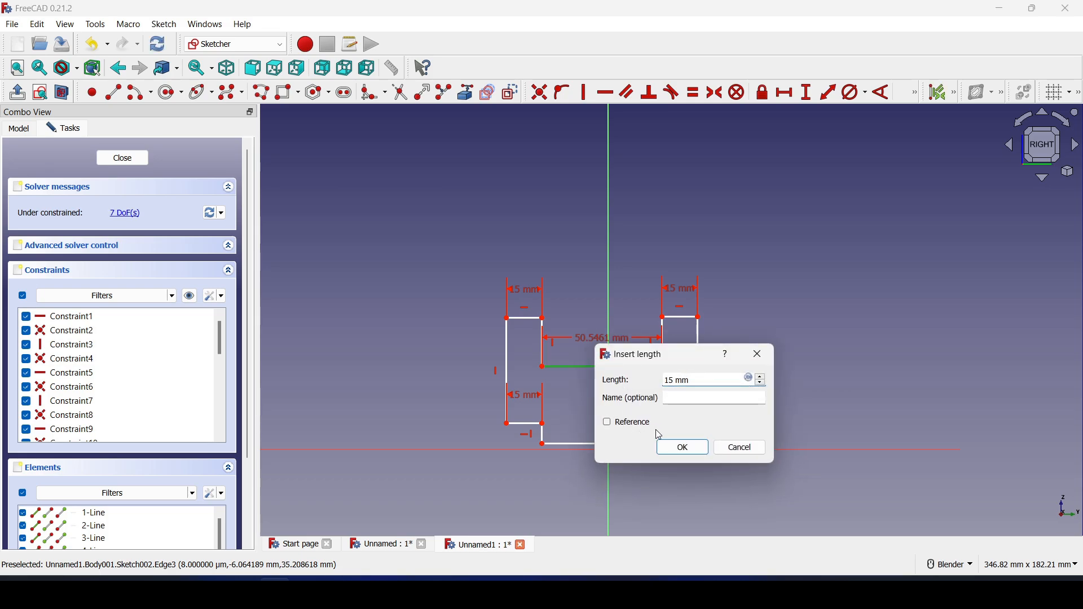
click(681, 447)
scroll(643, 442, up, 2)
scroll(645, 444, up, 1)
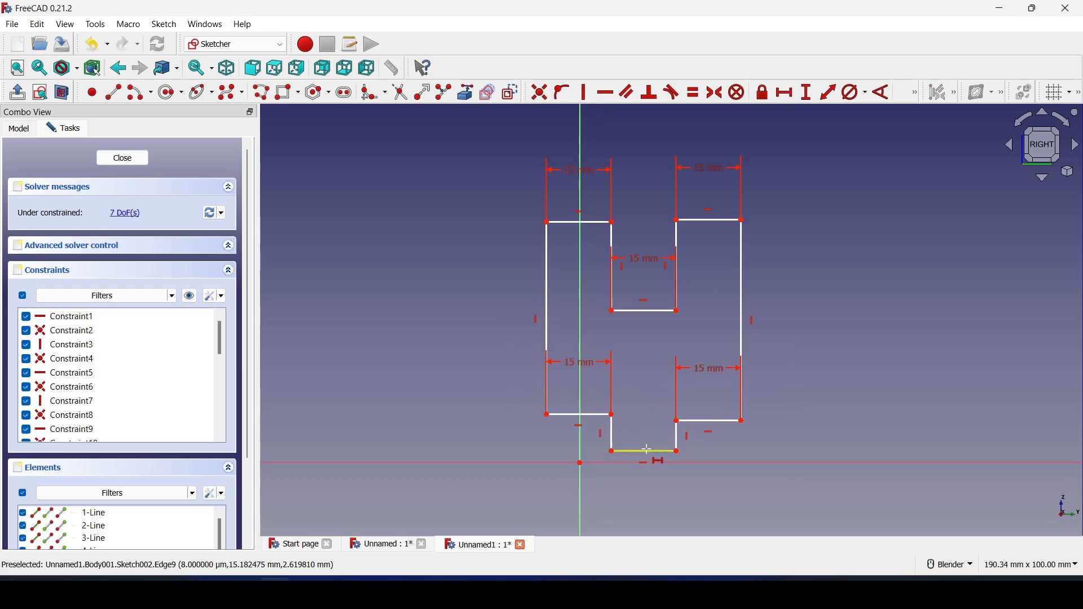
click(644, 450)
click(792, 533)
Set the profile's left side to a 40 mm vertical height
shift+middle_drag(672, 351, 613, 406)
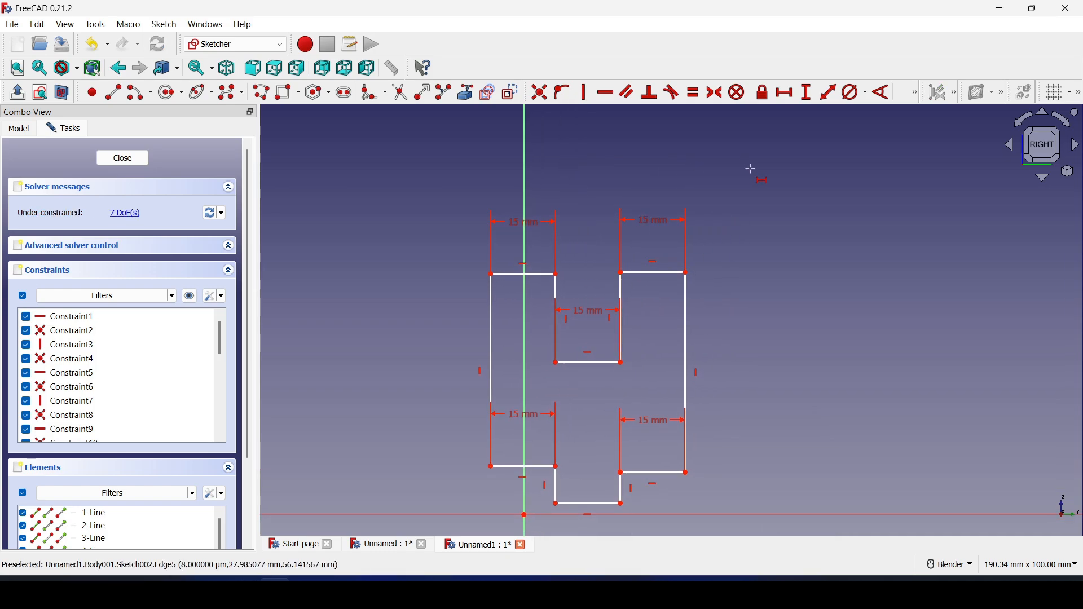
click(808, 99)
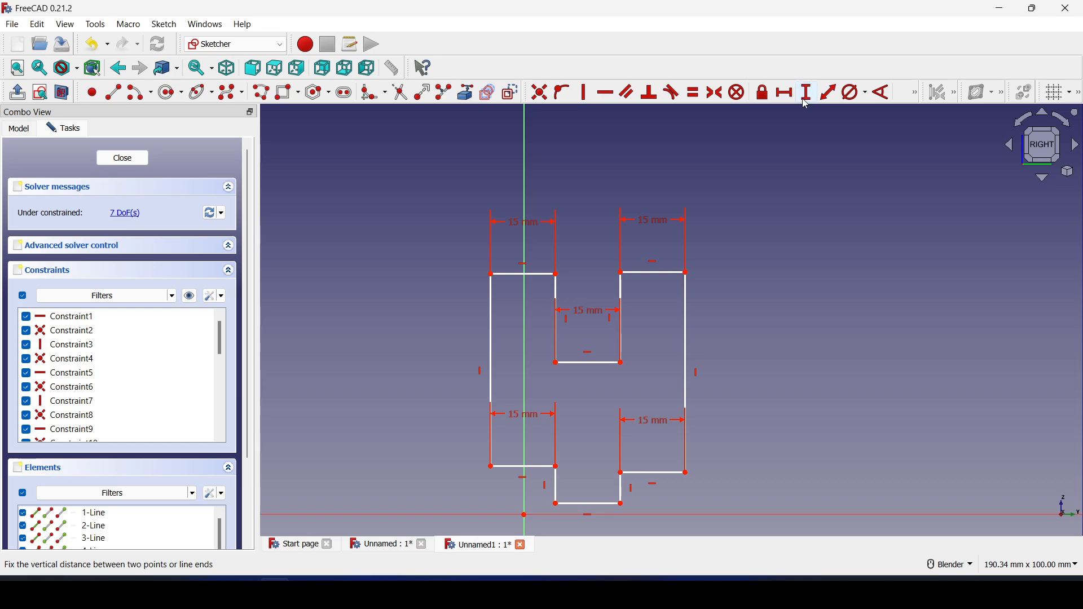
click(490, 324)
text(40)
click(582, 403)
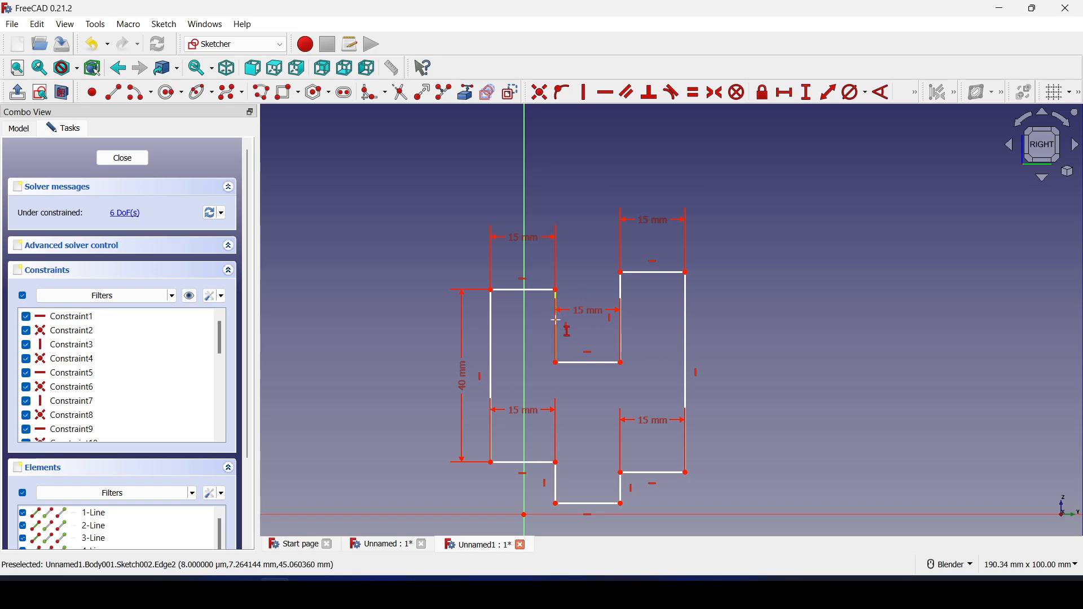
drag(587, 326, 587, 394)
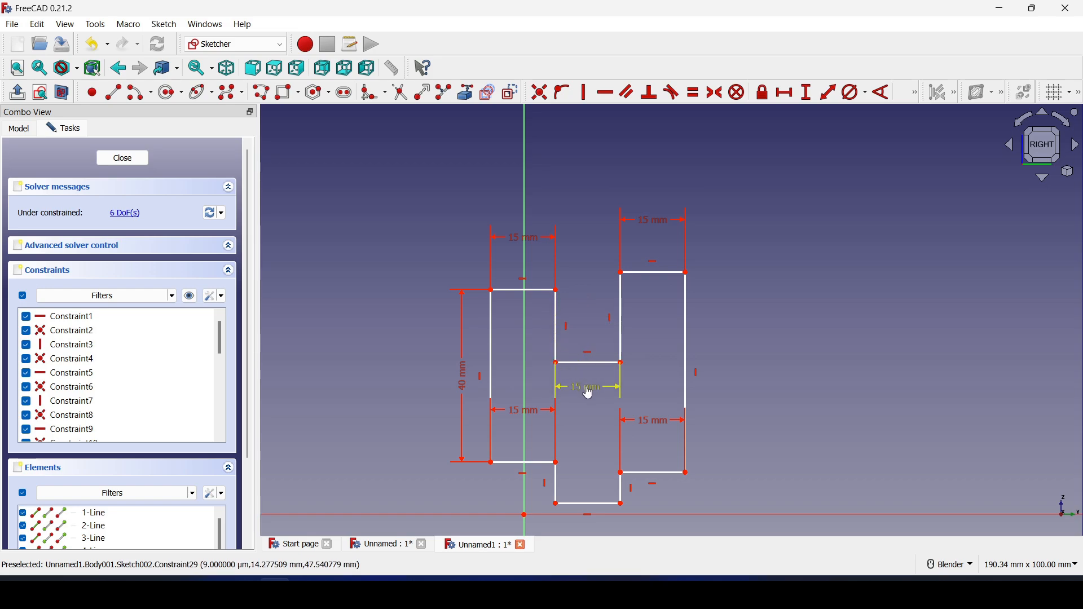
Give the middle-left and middle-right step edges 10 mm heights
click(808, 93)
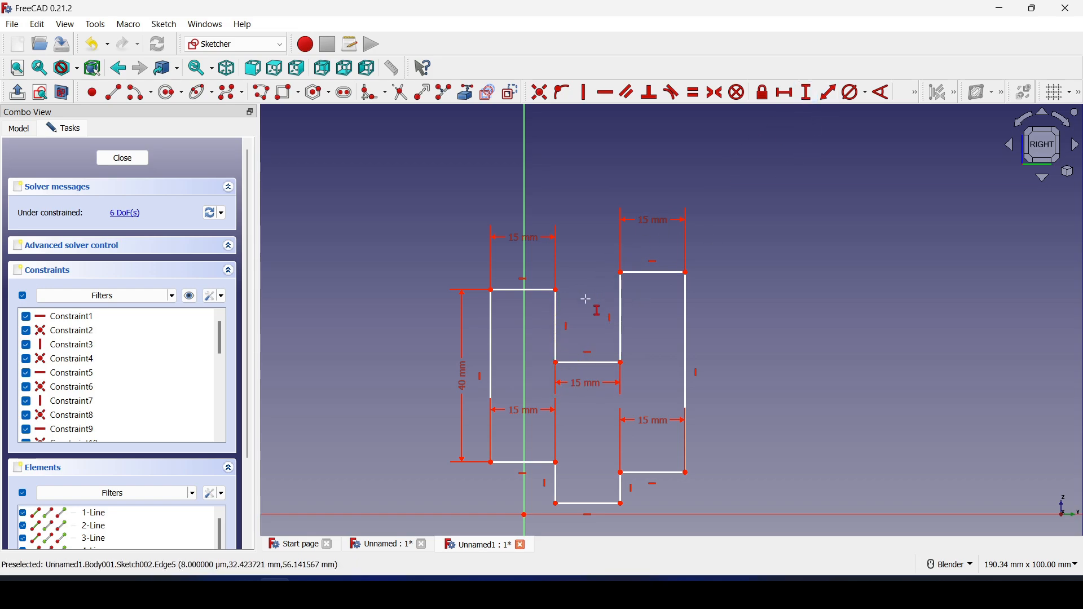
click(557, 326)
text(10)
click(645, 405)
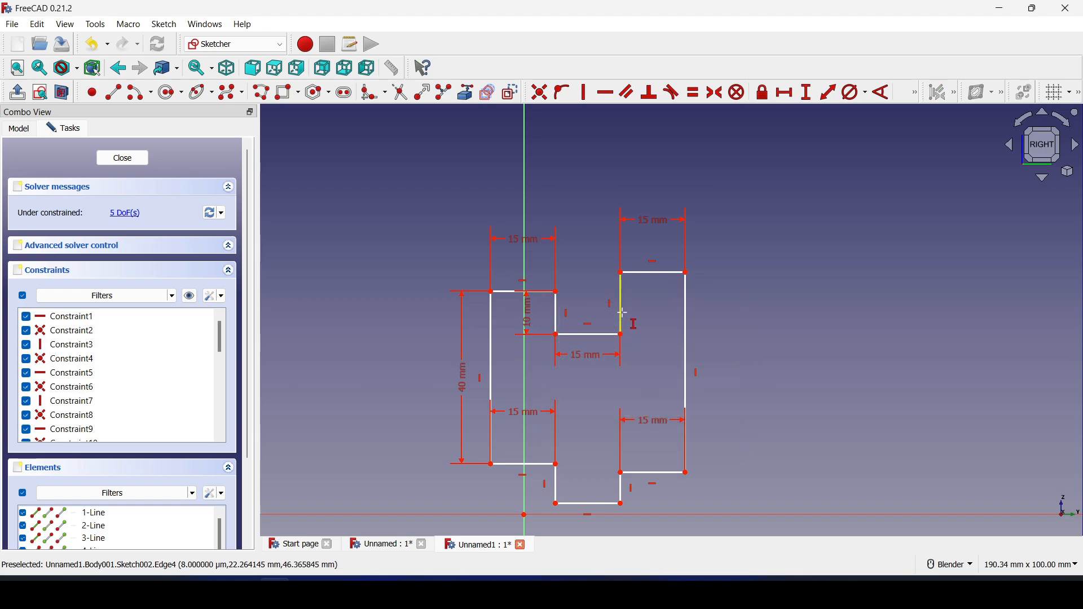
click(623, 318)
text(10)
click(710, 396)
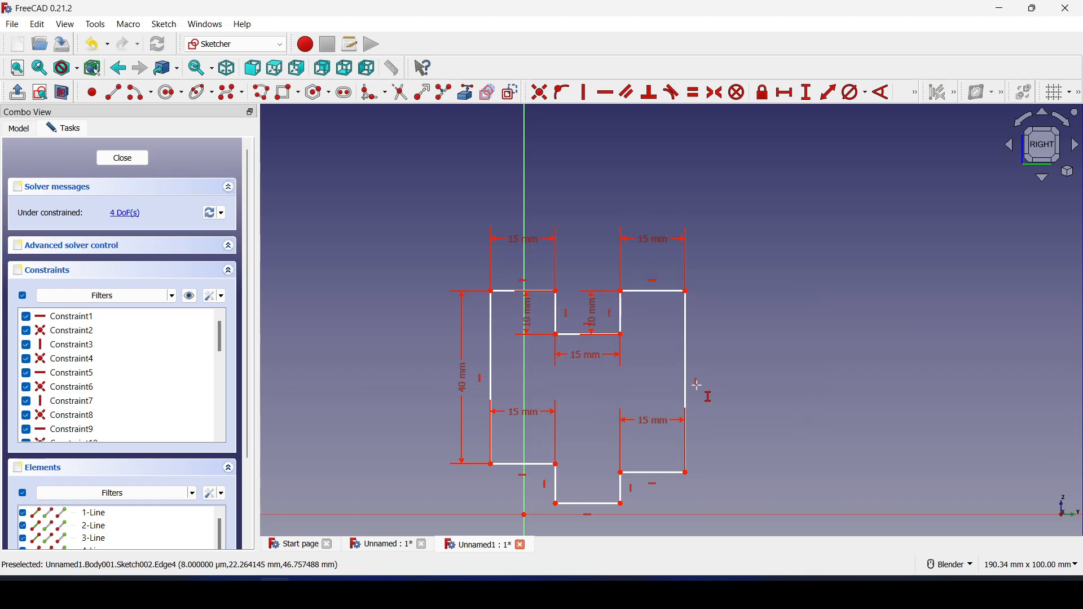
Give both short lower notch edges 10 mm heights
click(556, 485)
text(10)
click(642, 555)
click(622, 490)
text(10)
click(709, 555)
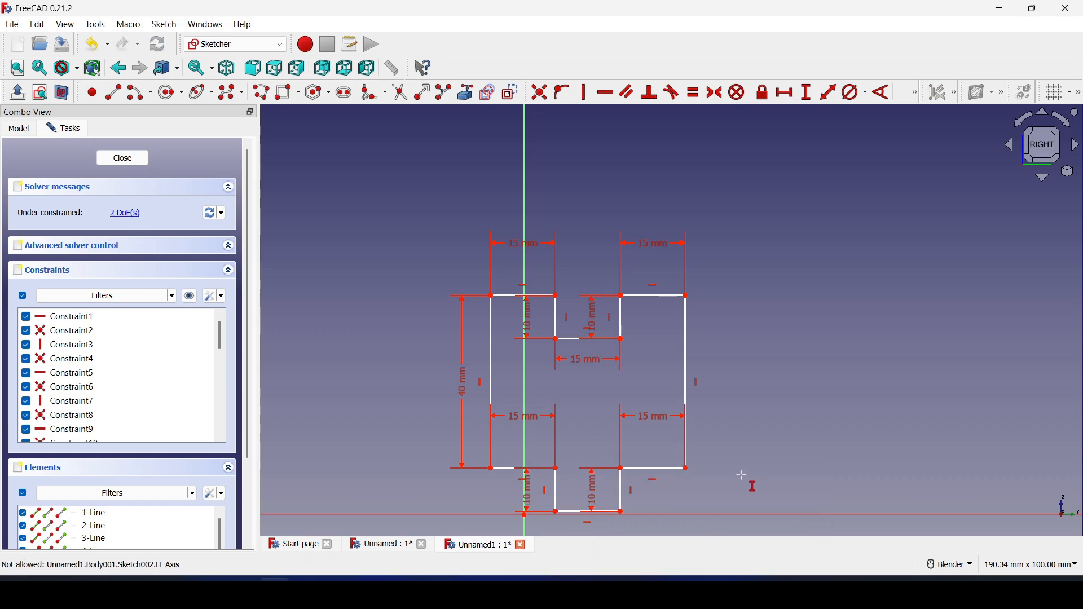
Check the right vertical edge's length without changing it, then recentre the profile
click(687, 376)
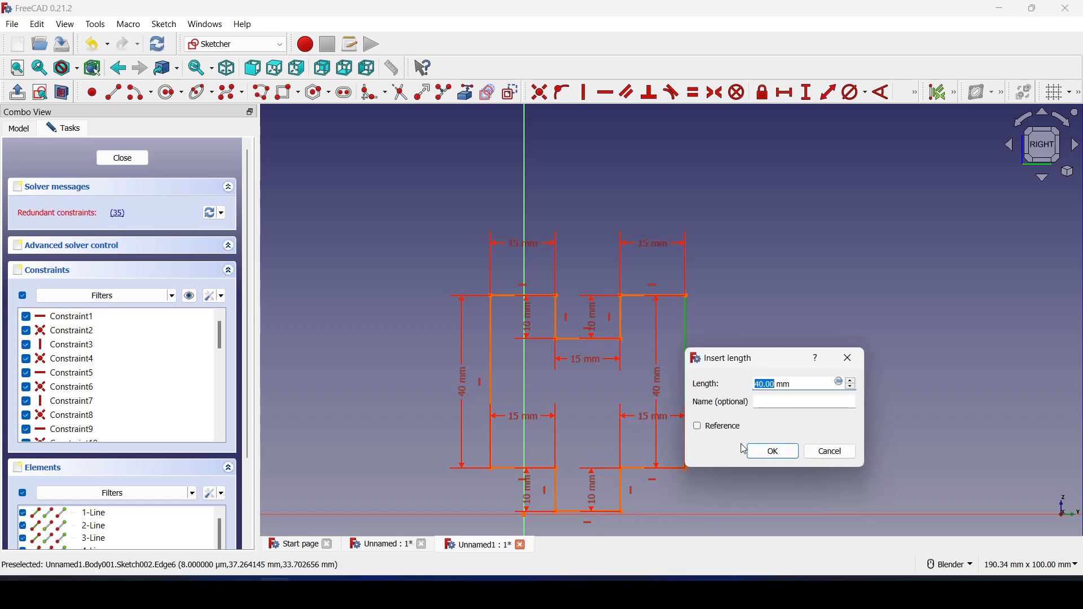
click(831, 455)
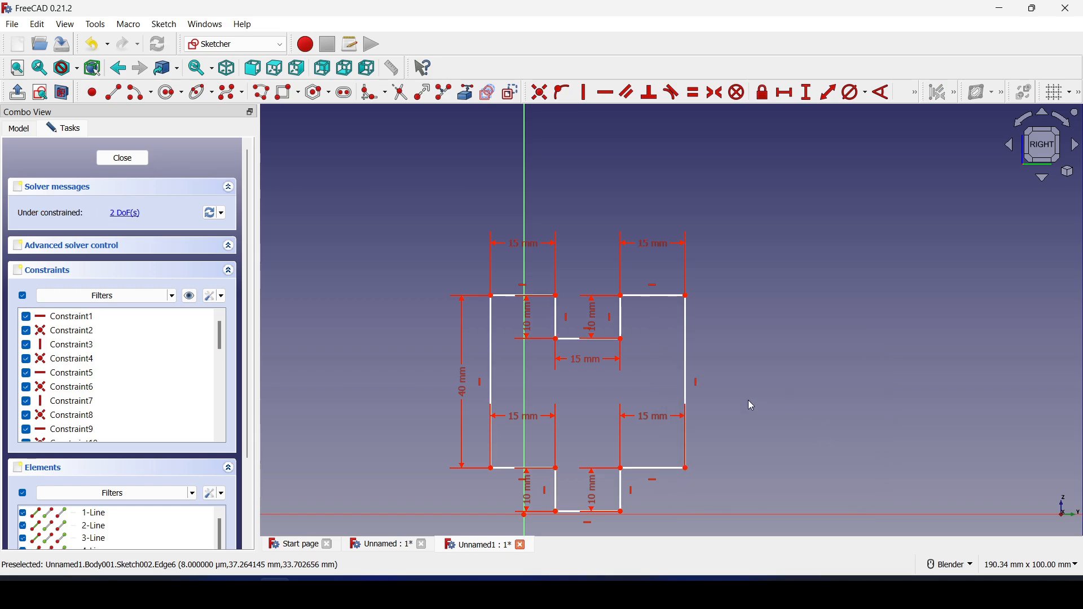
shift+middle_drag(750, 401, 798, 338)
drag(540, 280, 475, 217)
middle_drag(672, 401, 652, 408)
click(546, 402)
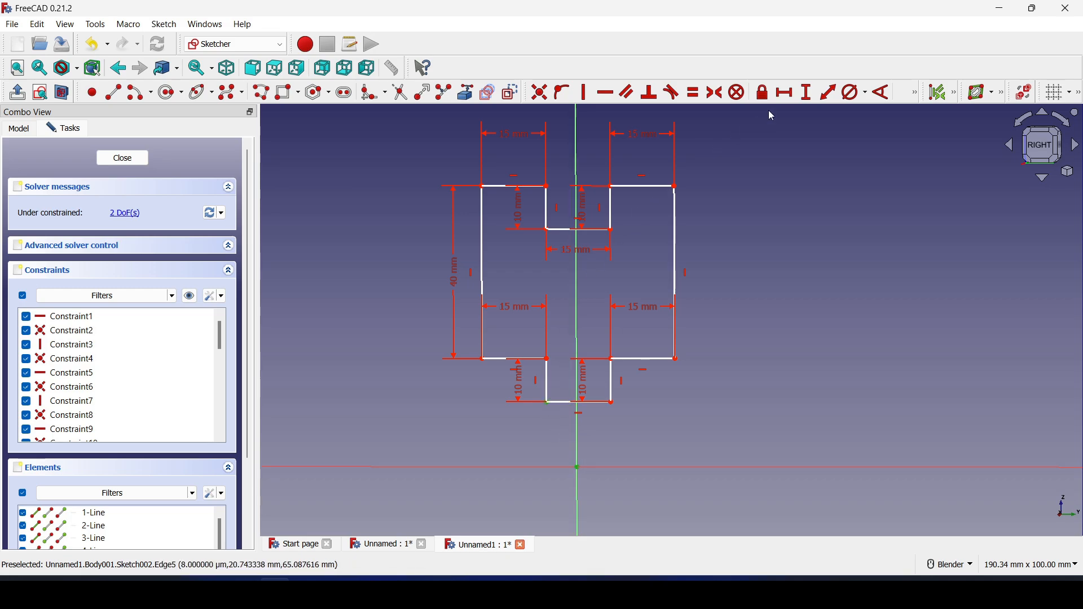
Place the notch corner 25 mm above the horizontal axis
click(810, 93)
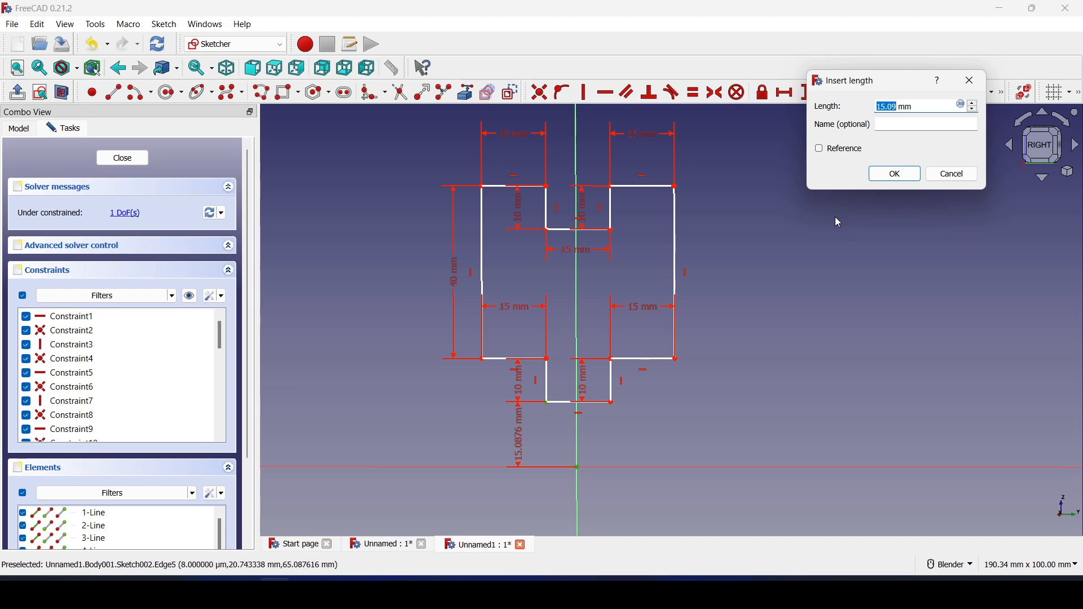
text(2)
click(891, 174)
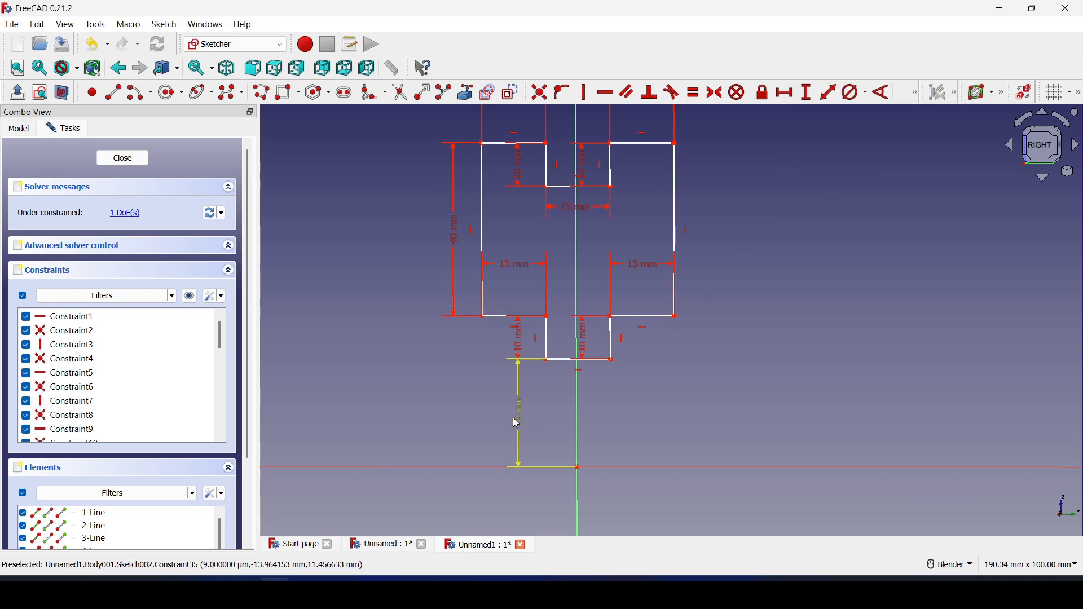
drag(518, 420, 478, 425)
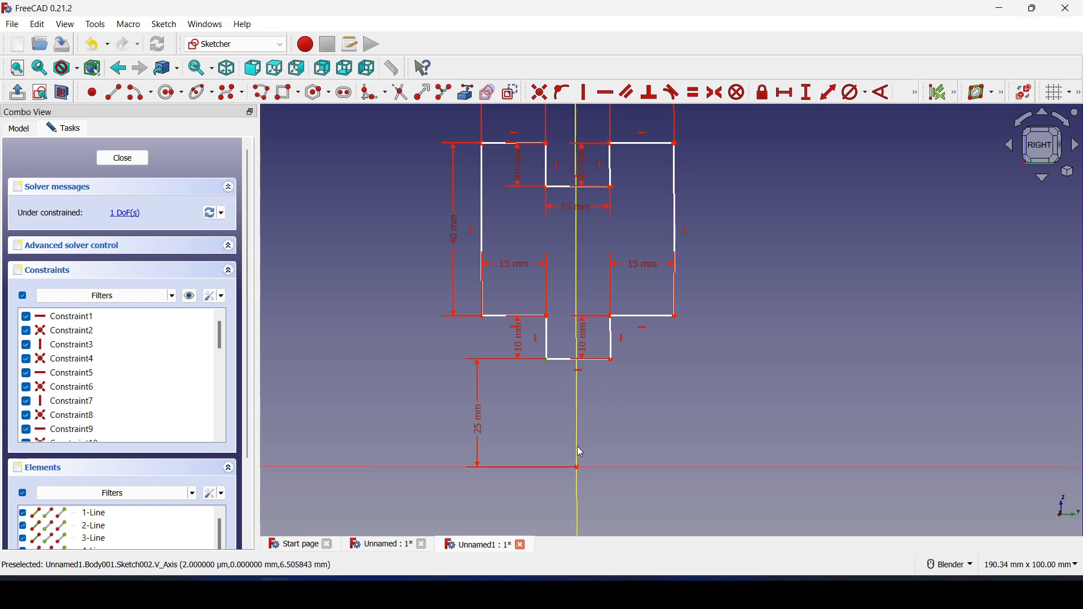
Set the notch corner 7.5 mm (15/2) from the vertical axis
click(786, 95)
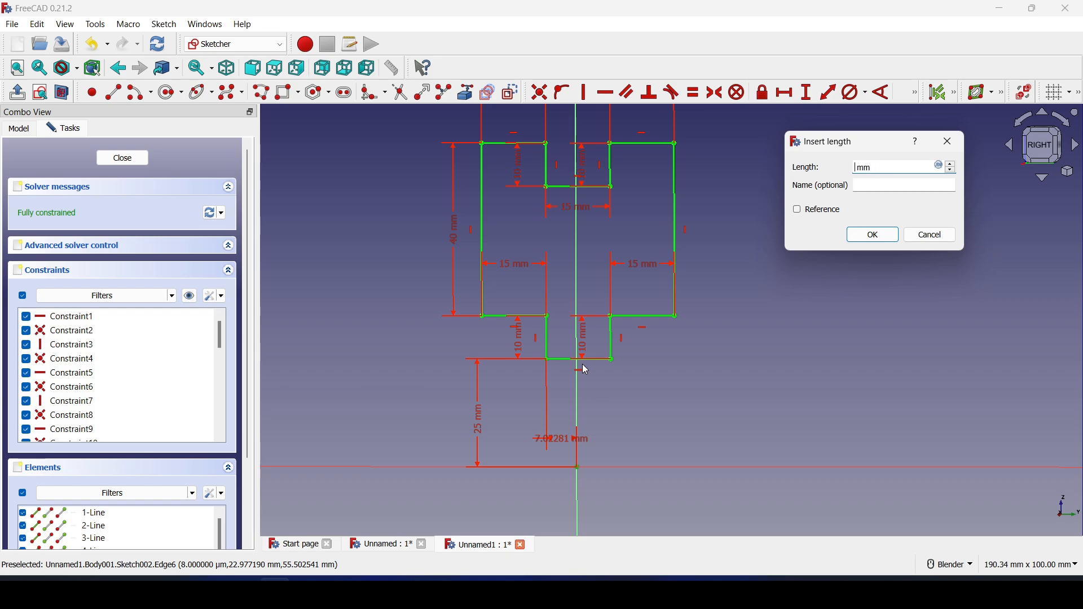
key(Return)
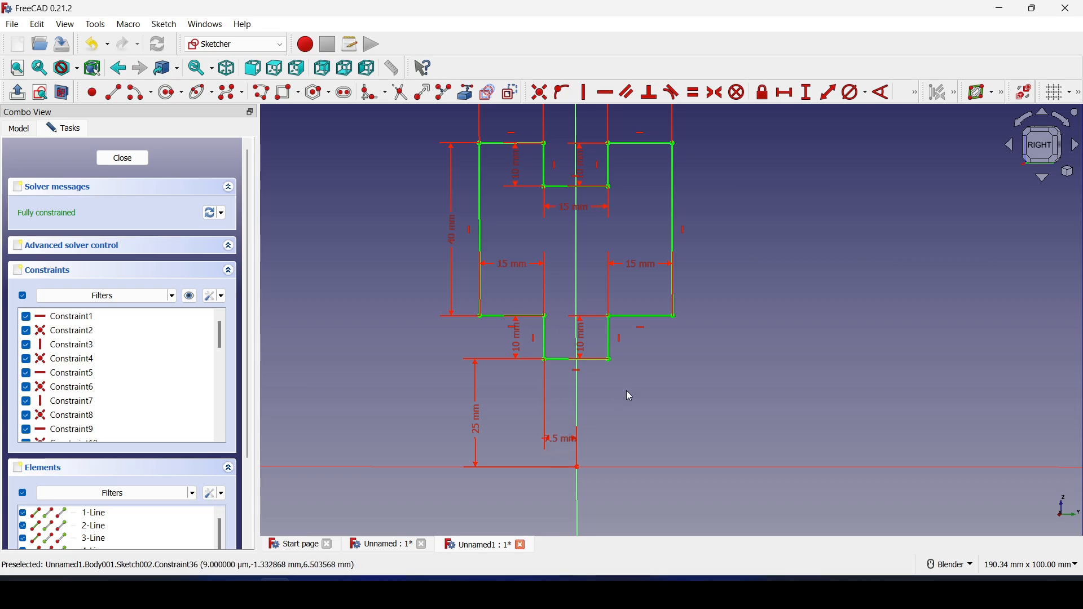
shift+middle_drag(632, 389, 621, 419)
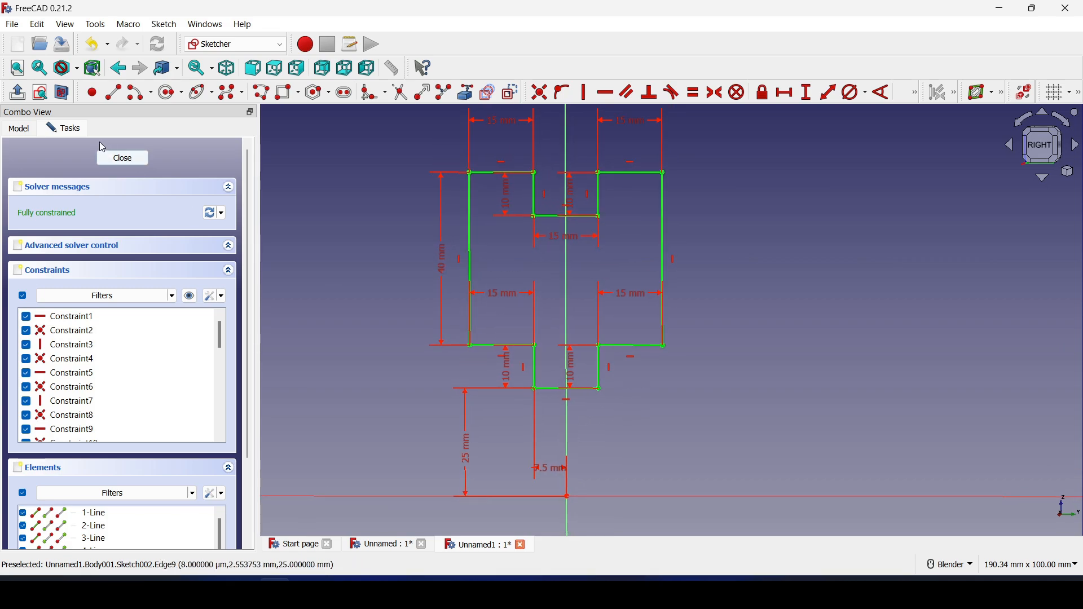
Close the sketch, select it in Body, and start a Revolution of it
click(123, 158)
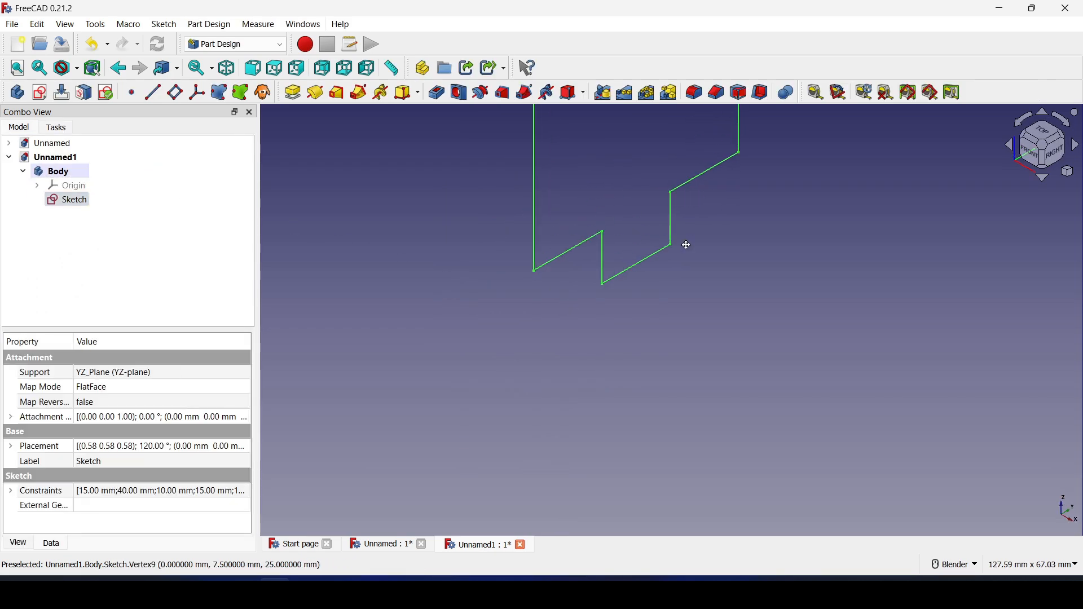
mouse_move(684, 244)
middle_down()
mouse_move(628, 435)
mouse_move(641, 413)
mouse_move(580, 375)
mouse_move(544, 334)
middle_up()
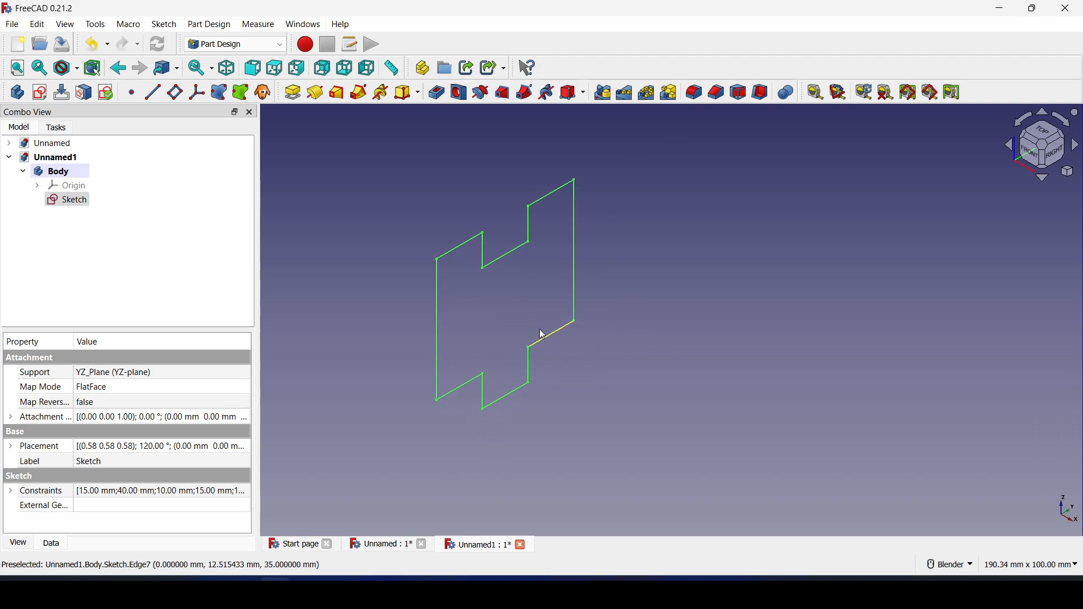
click(320, 96)
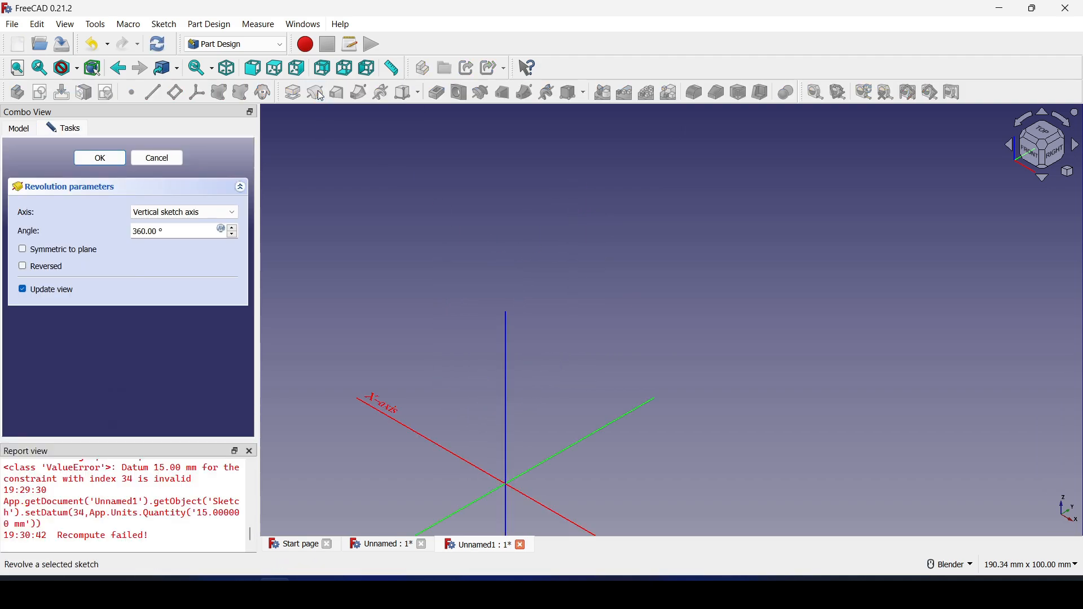
Set the revolution axis to the Base Y axis
shift+middle_drag(484, 339, 551, 245)
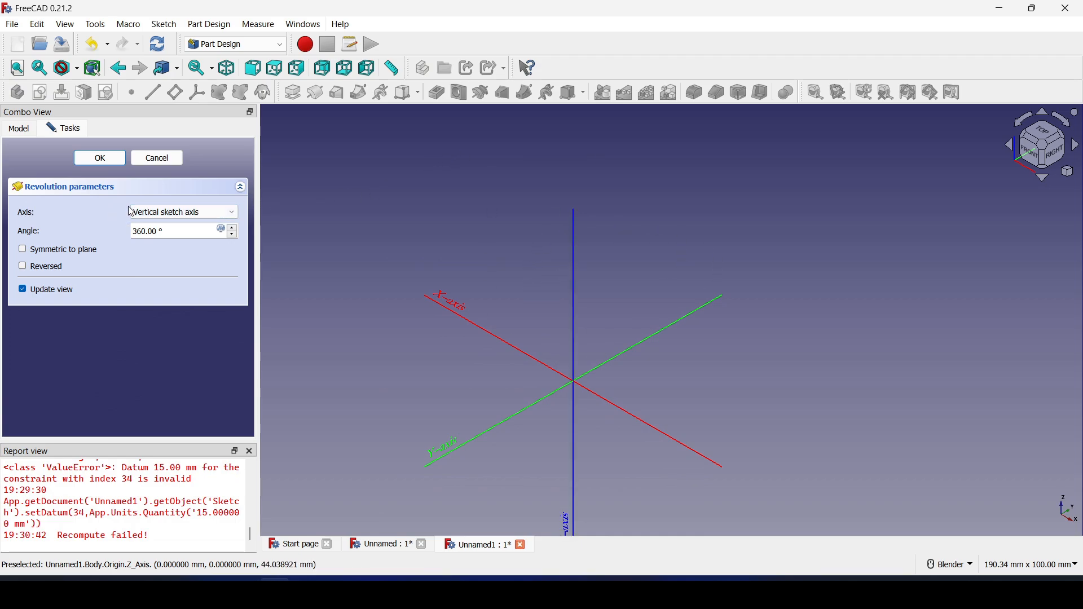
click(195, 214)
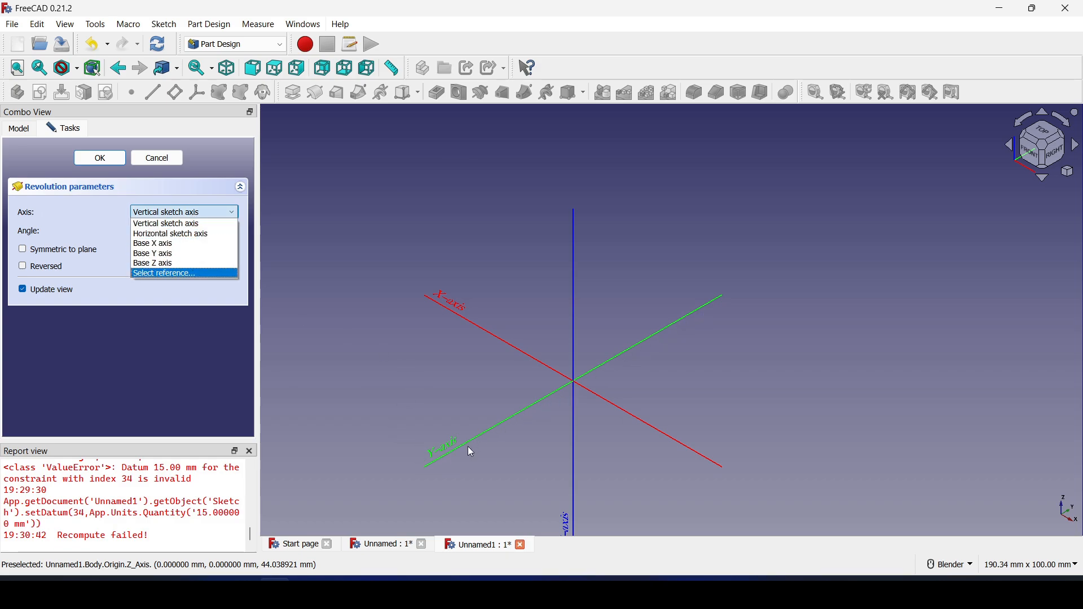
click(175, 254)
scroll(581, 372, down, 3)
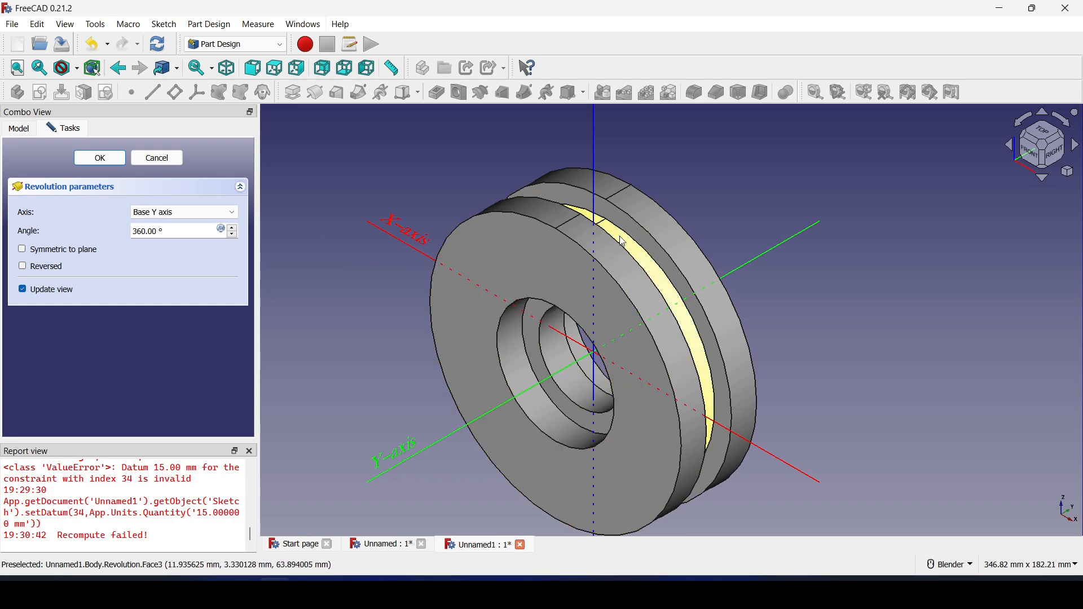
middle_drag(624, 331, 314, 303)
scroll(232, 235, down, 7)
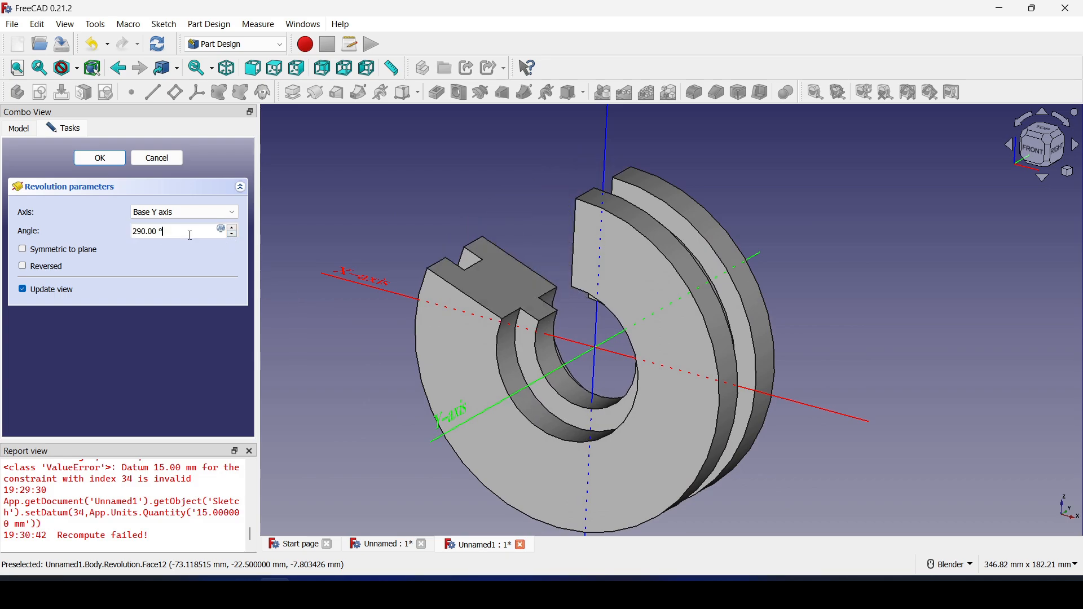
Try revolution angles of 10°, 360° and 180° while previewing the result
text(10)
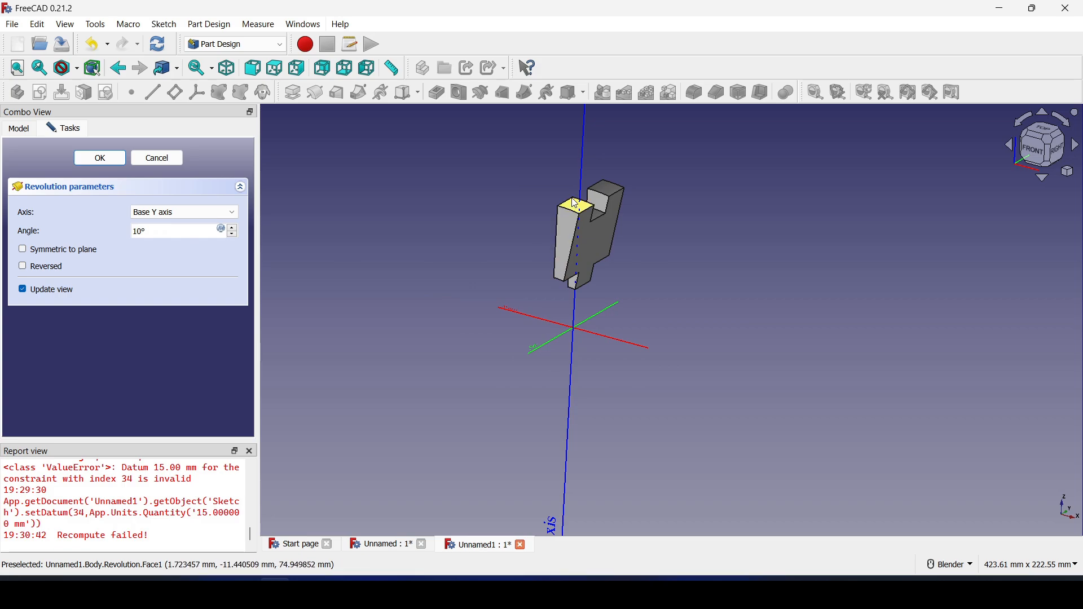
middle_drag(671, 244, 677, 306)
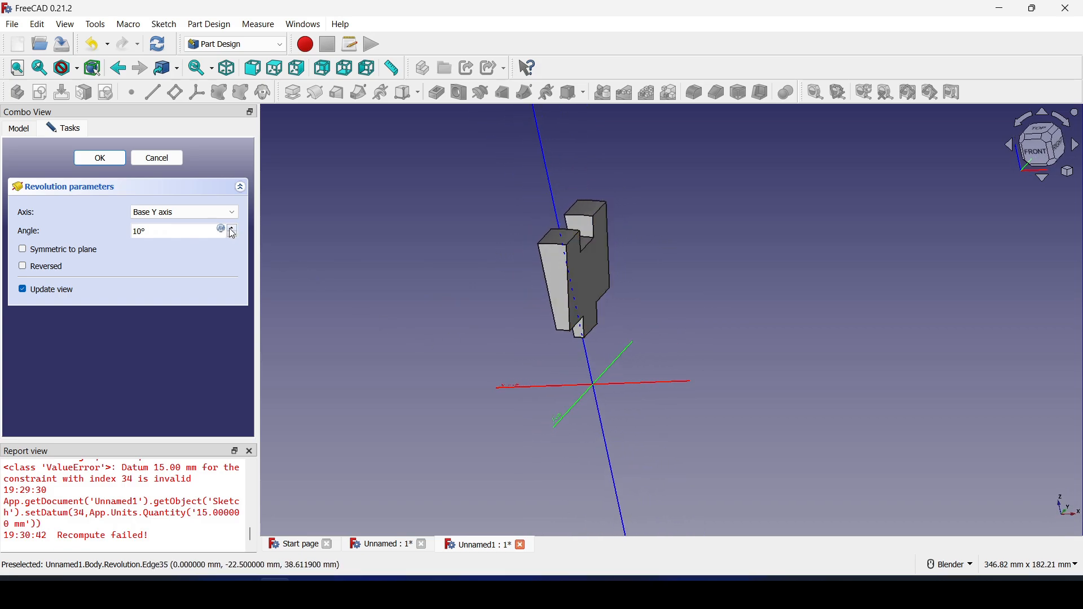
scroll(233, 233, up, 10)
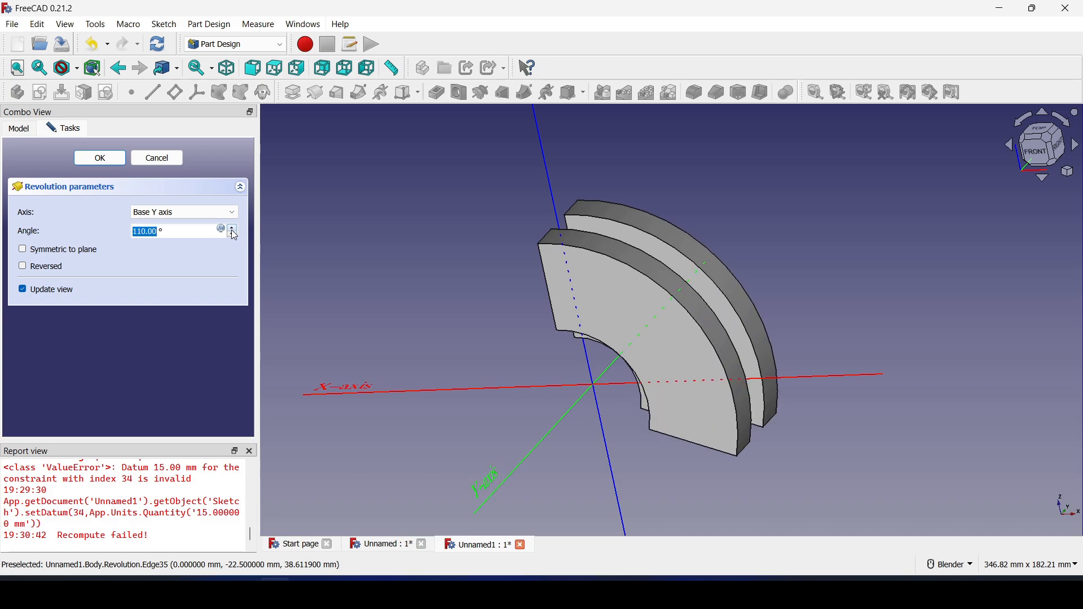
scroll(232, 233, up, 7)
text(360)
double_click(164, 230)
text(180)
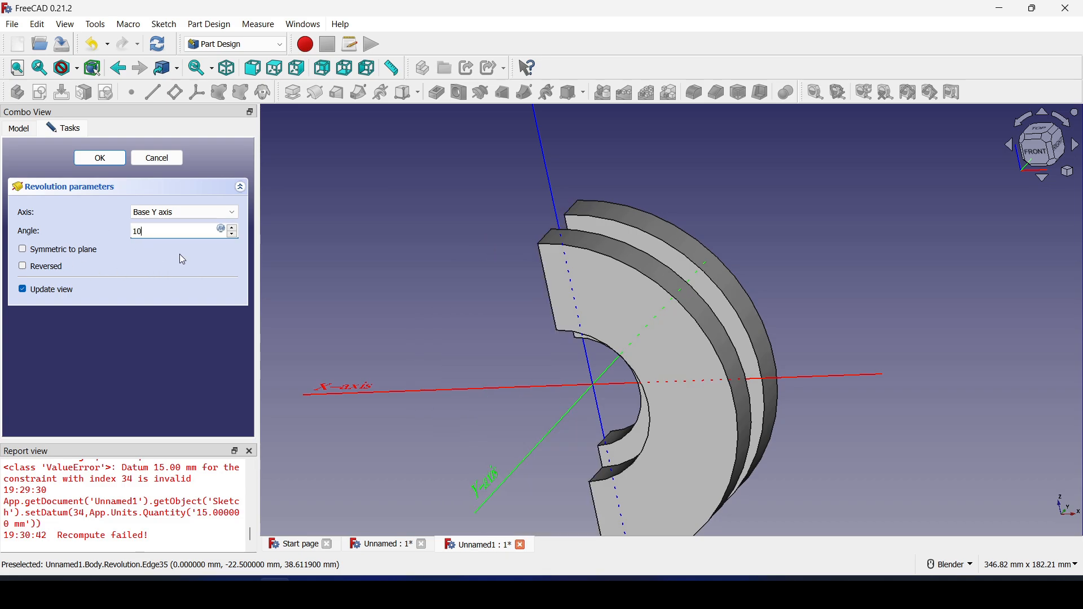
Make the revolution symmetric to the sketch plane and adjust its angle with the spin arrows
click(23, 250)
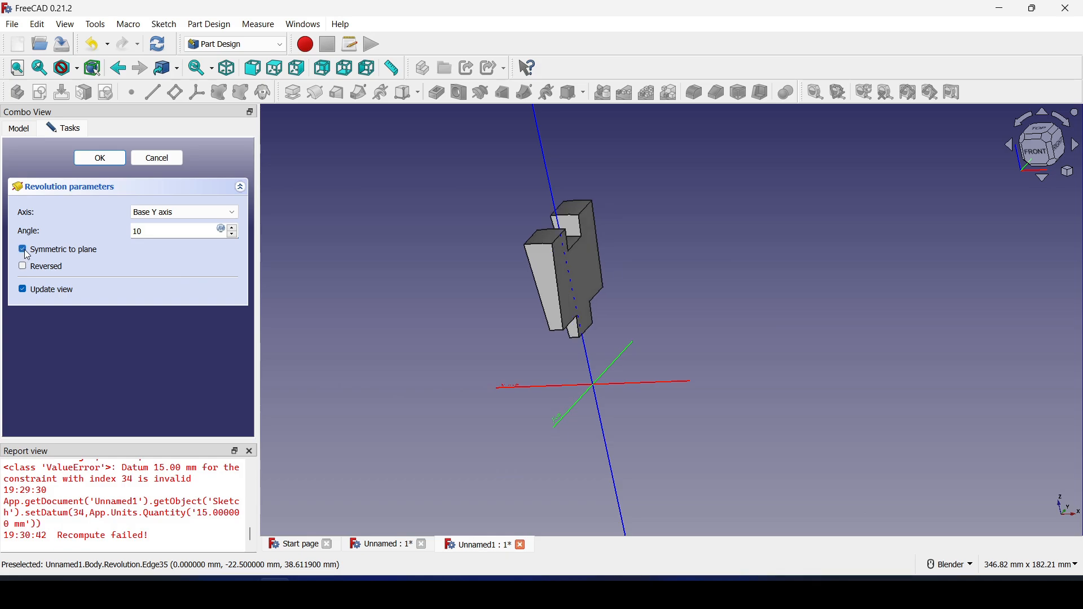
click(233, 229)
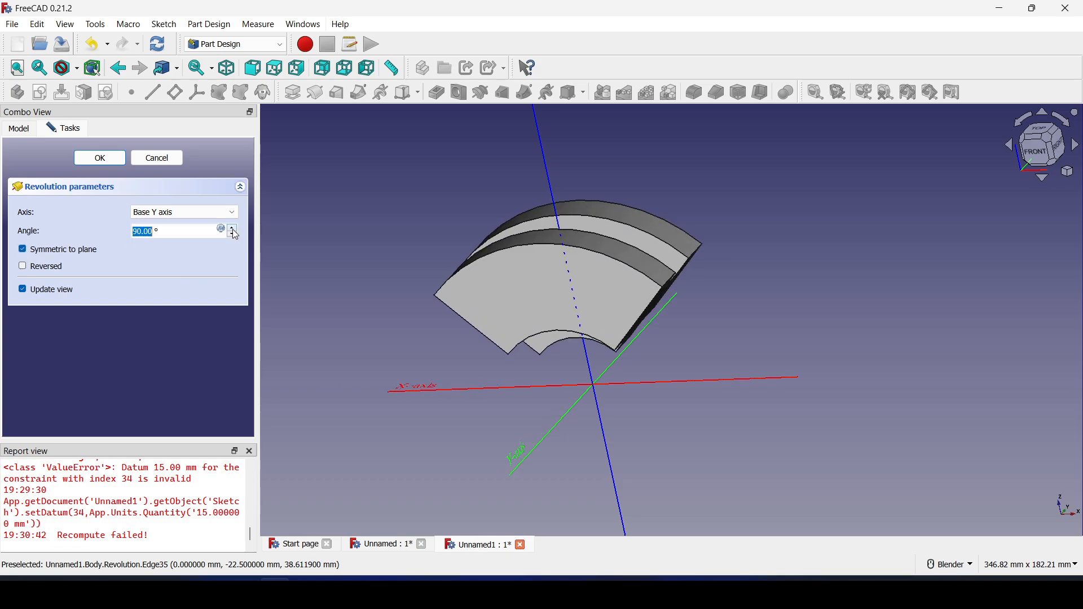
click(233, 229)
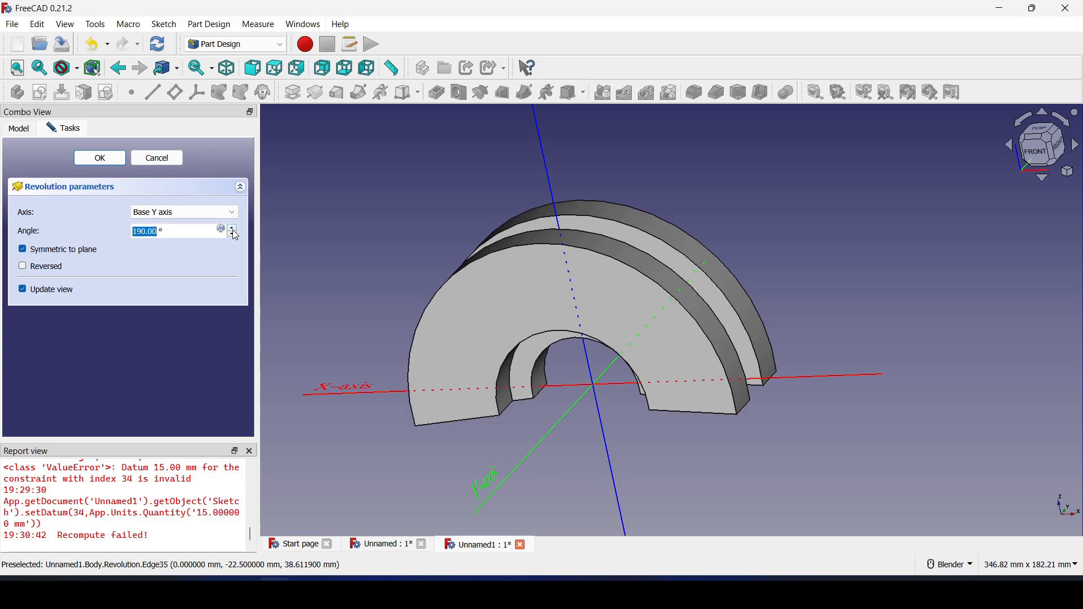
click(232, 234)
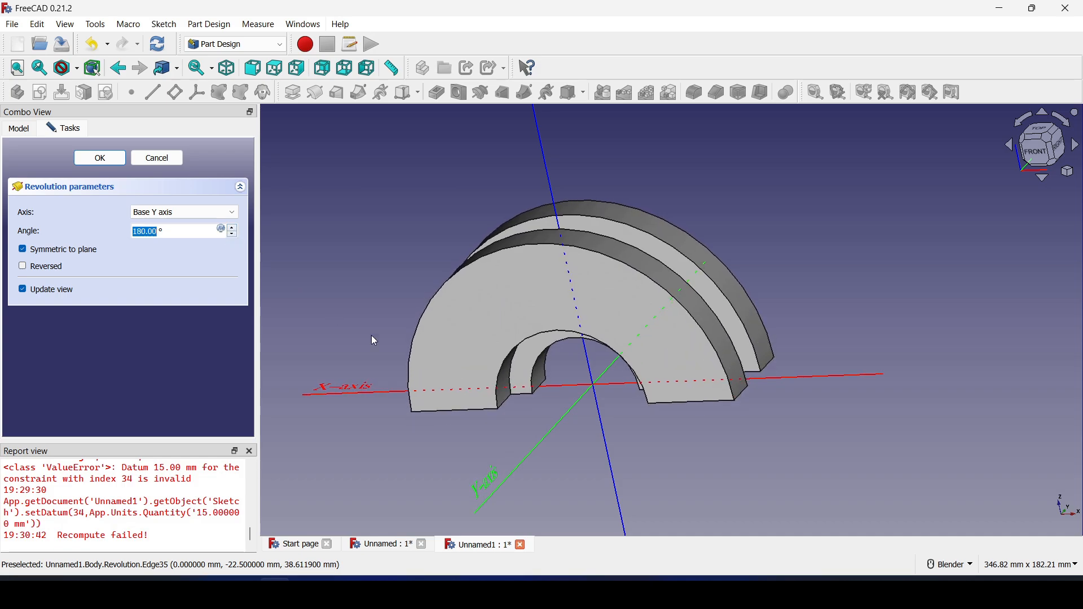
Review the ring in isometric view and create the Revolution feature
middle_drag(480, 389, 537, 412)
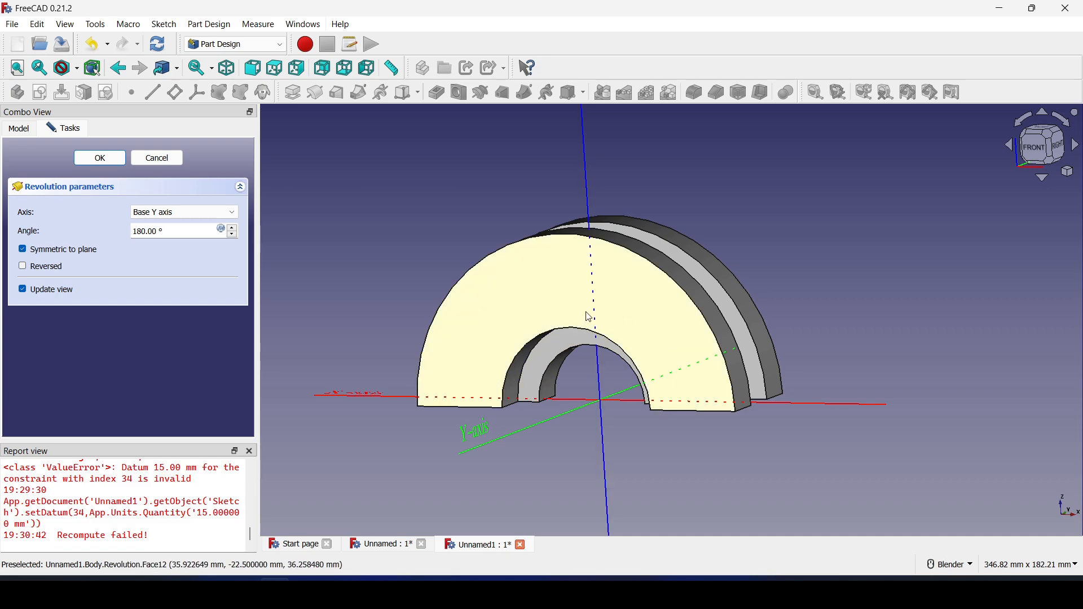
middle_drag(643, 409, 512, 358)
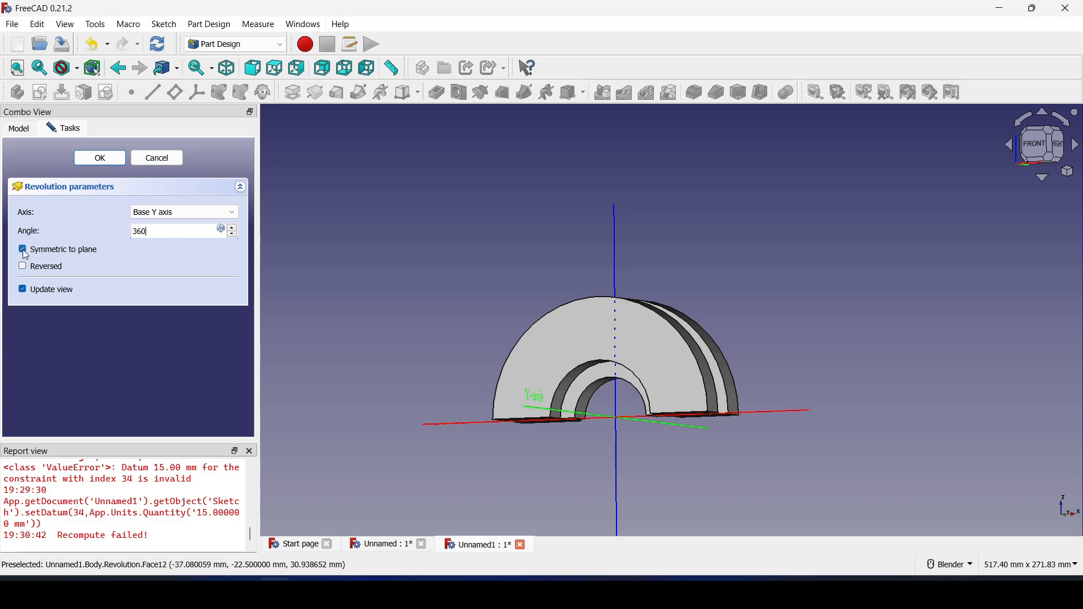
middle_drag(555, 361, 604, 413)
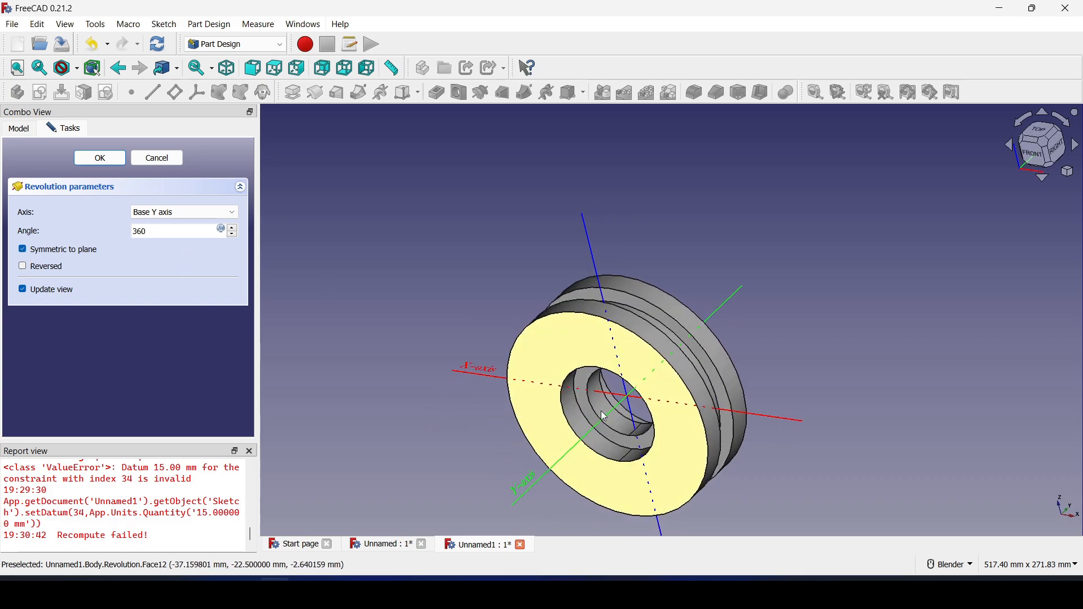
scroll(604, 413, up, 2)
middle_drag(727, 445, 720, 429)
key(0)
shift+middle_drag(628, 377, 623, 276)
click(102, 158)
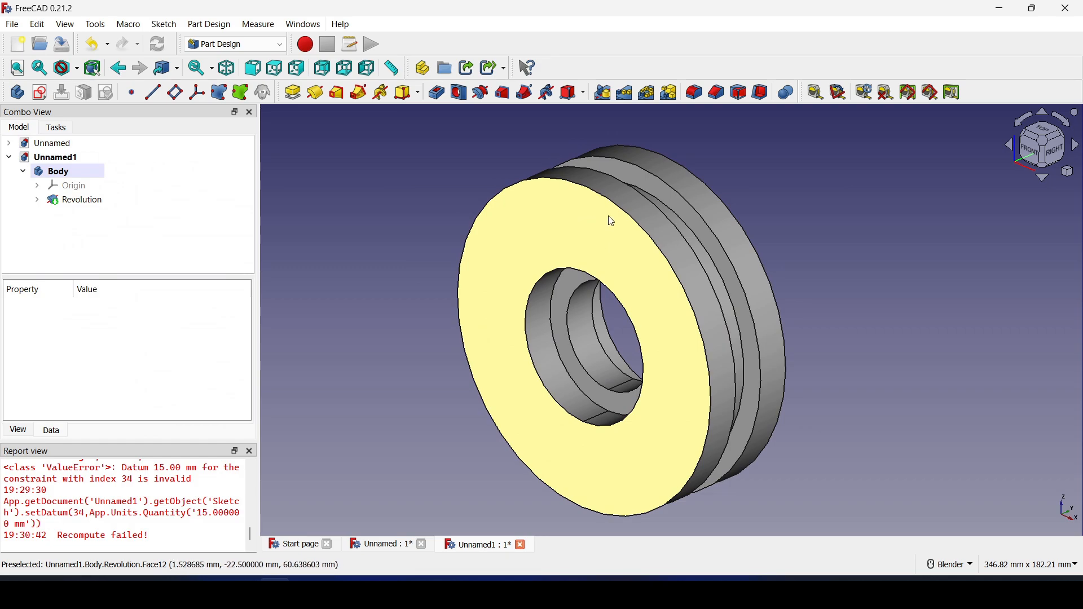
click(39, 93)
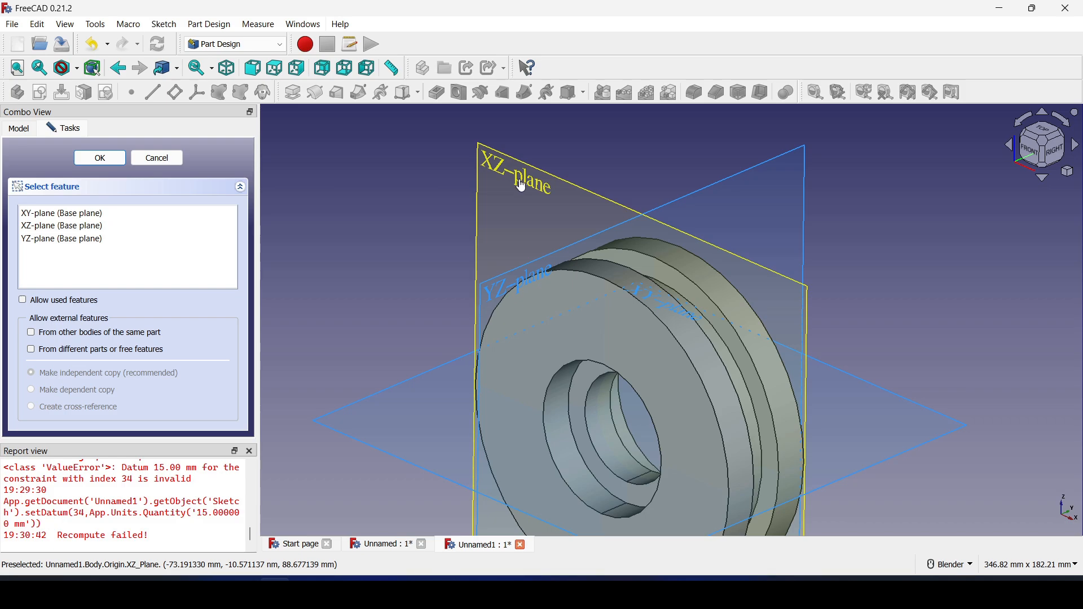
click(521, 185)
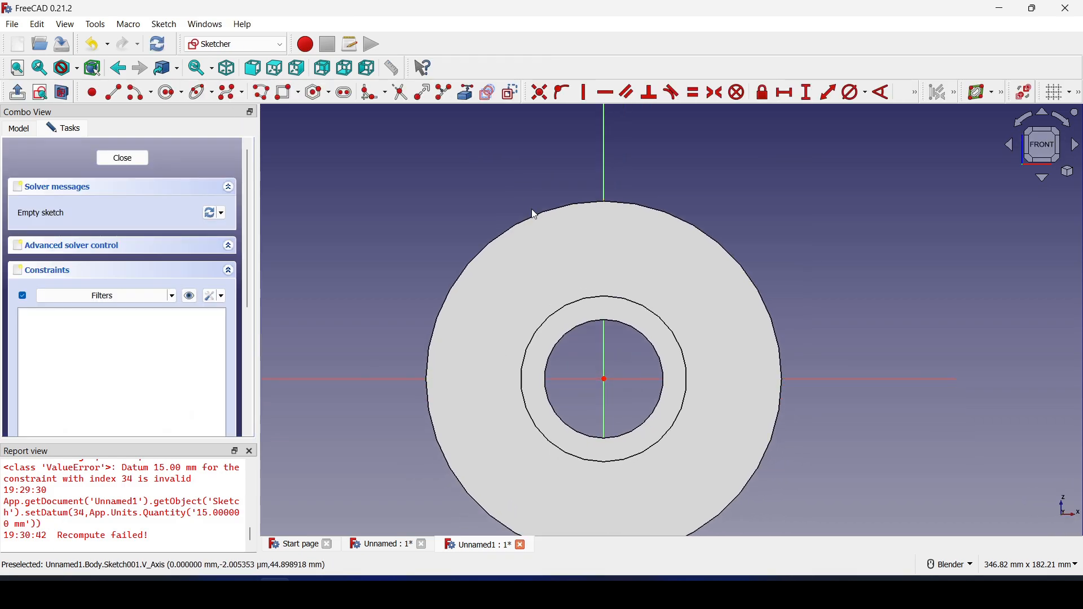
Draw a circle above the bore in the new sketch, viewed from the front
click(177, 98)
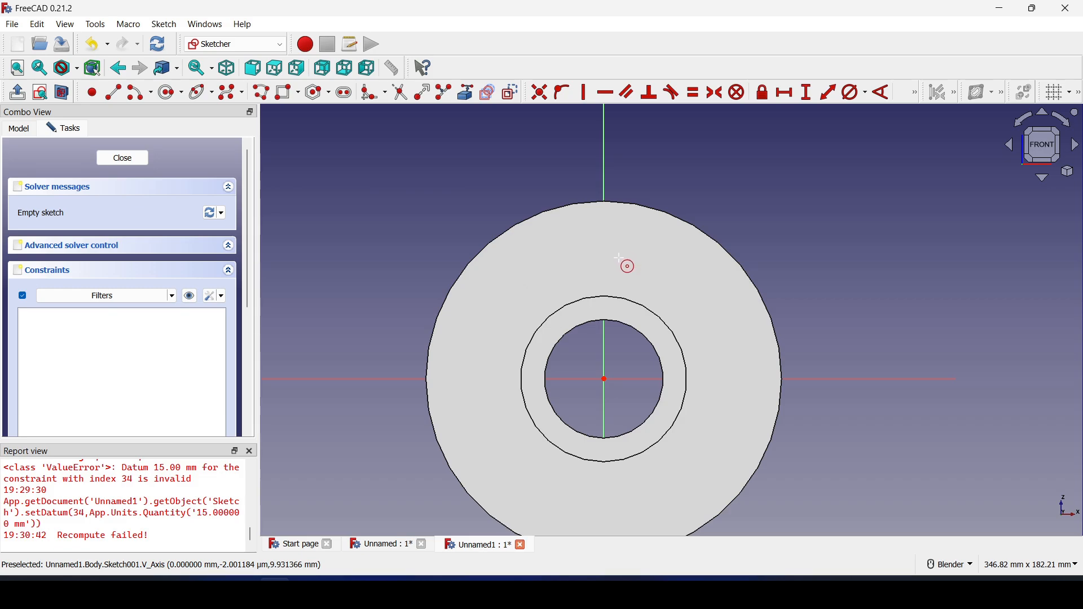
click(619, 300)
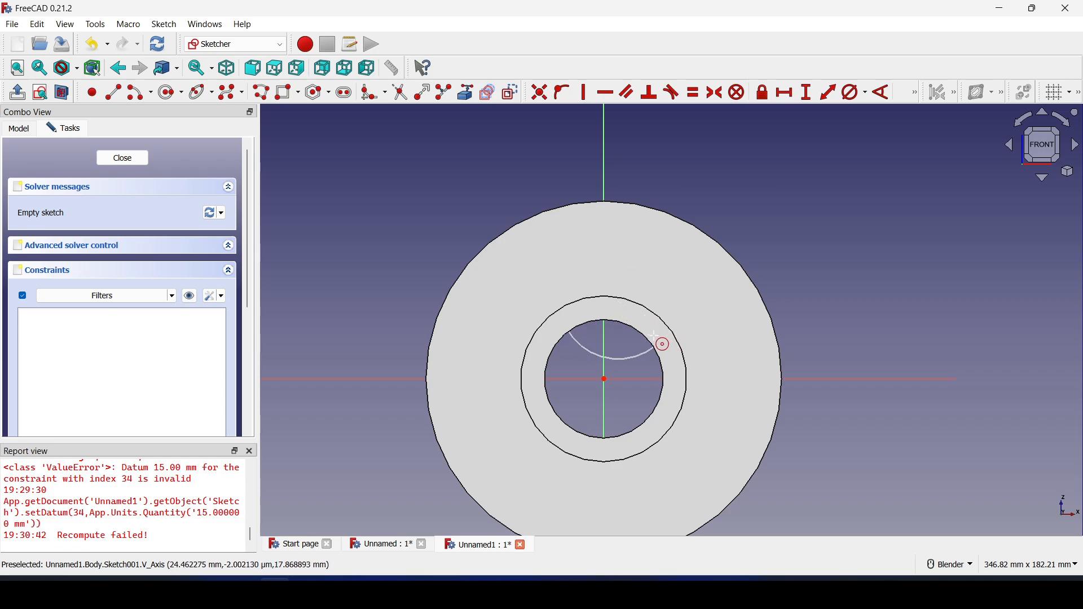
click(643, 339)
mouse_move(643, 340)
middle_down()
mouse_move(933, 393)
mouse_move(776, 380)
mouse_move(634, 339)
middle_up()
scroll(633, 319, up, 2)
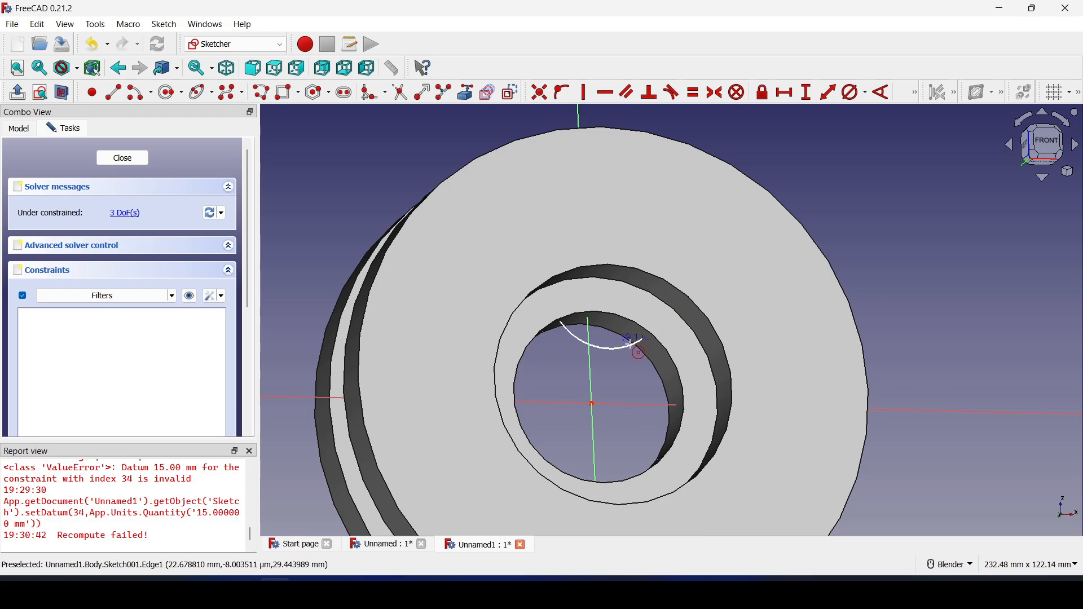
middle_drag(657, 293, 614, 370)
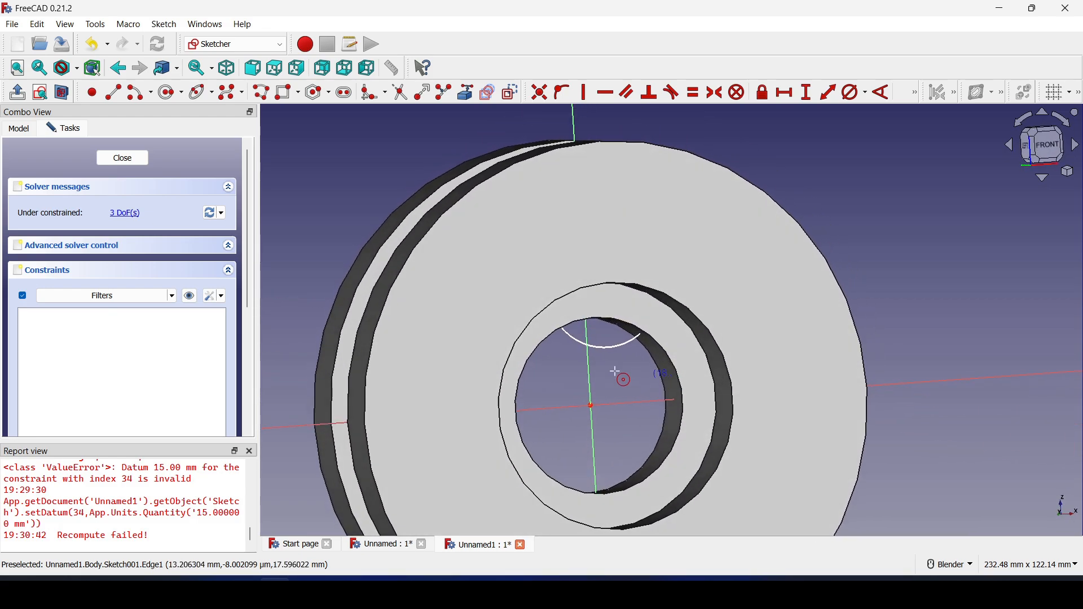
key(1)
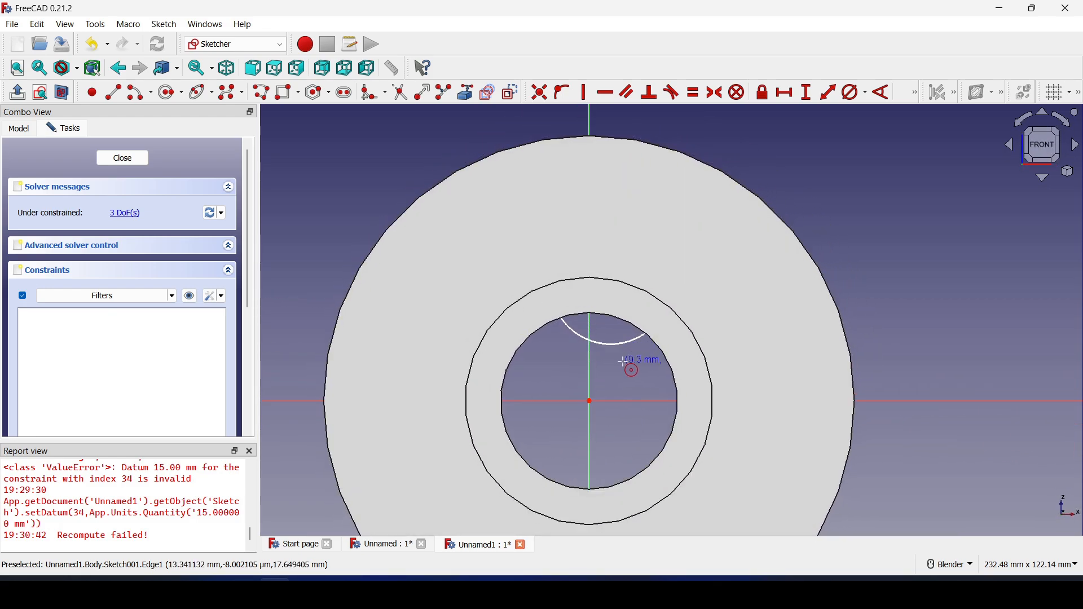
key(Escape)
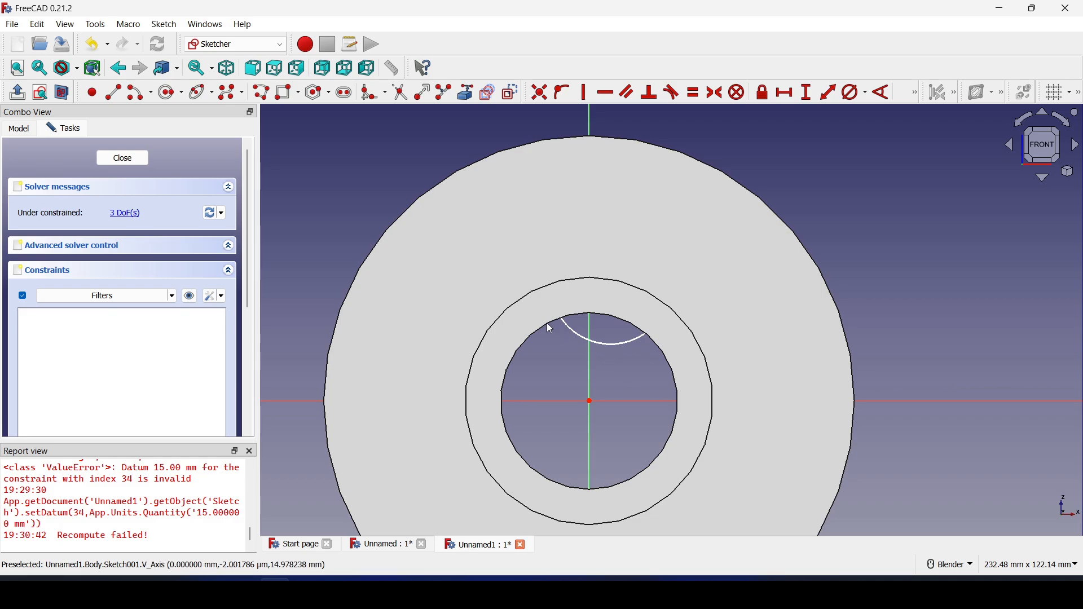
Shrink the circle and move it up onto the flange face near the vertical axis
click(63, 97)
middle_drag(525, 331, 778, 367)
key(1)
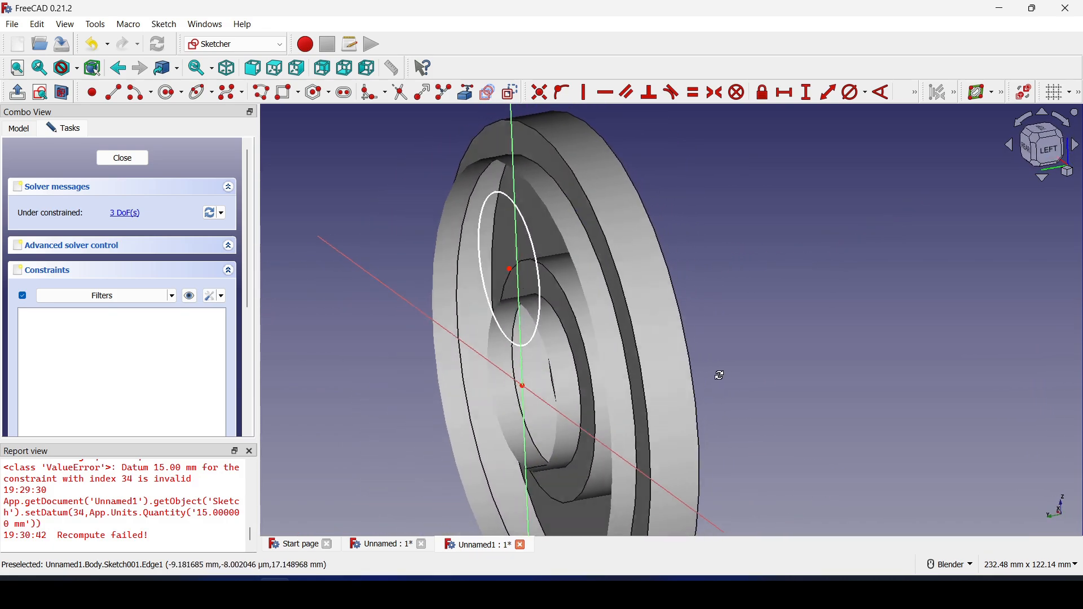
scroll(596, 410, down, 2)
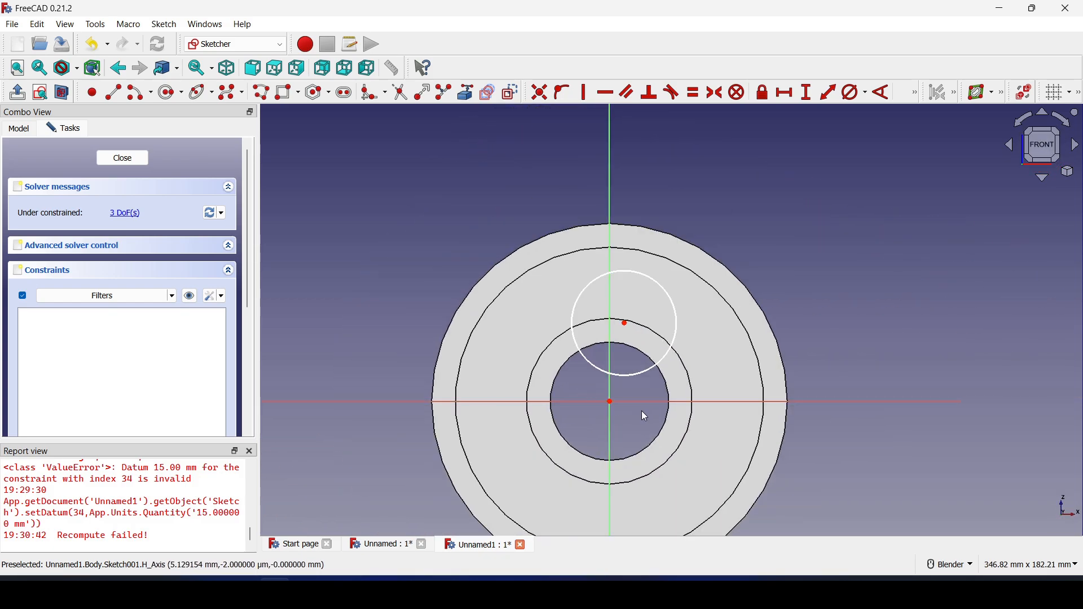
scroll(641, 410, up, 2)
mouse_move(628, 225)
mouse_down()
mouse_move(614, 203)
mouse_move(626, 231)
mouse_move(619, 246)
mouse_up()
drag(597, 290, 583, 246)
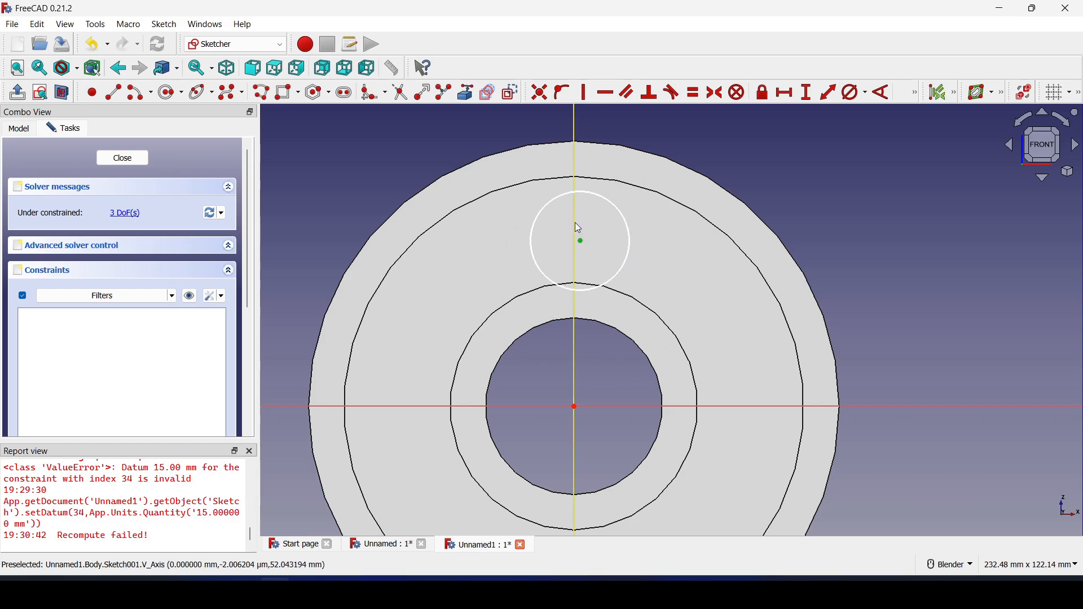
click(575, 220)
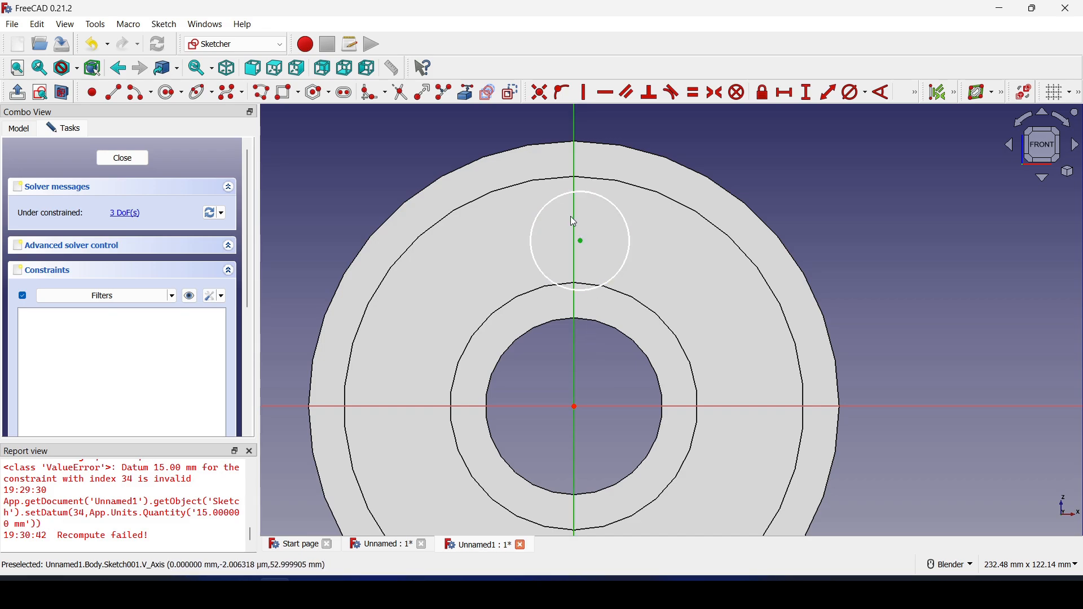
Place the circle's centre on the vertical axis and constrain its diameter to 15 mm
click(561, 99)
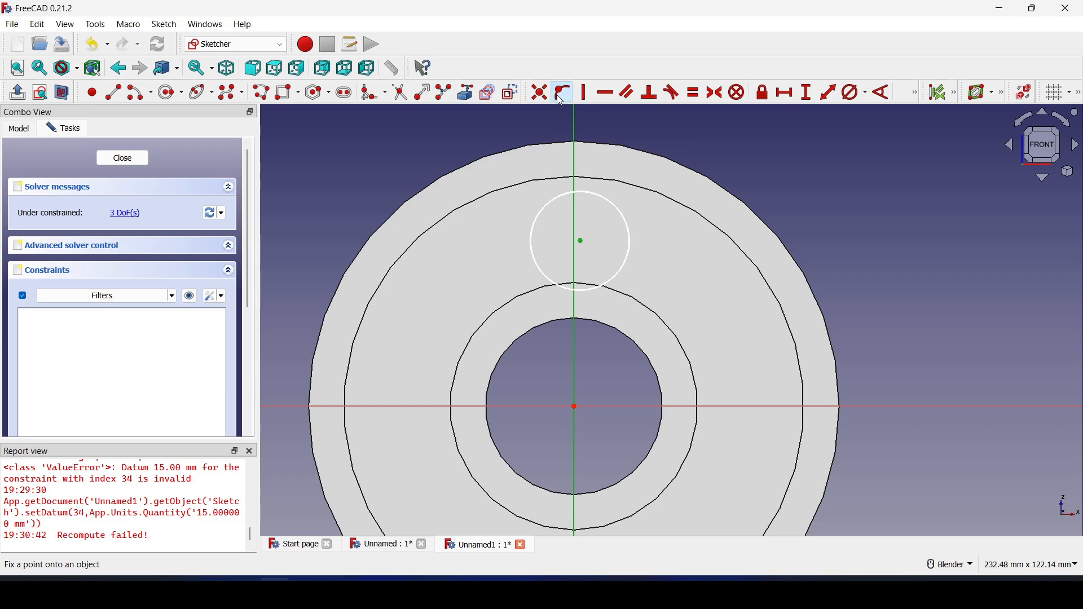
mouse_move(574, 239)
mouse_down()
mouse_move(579, 225)
mouse_move(579, 239)
mouse_up()
click(585, 176)
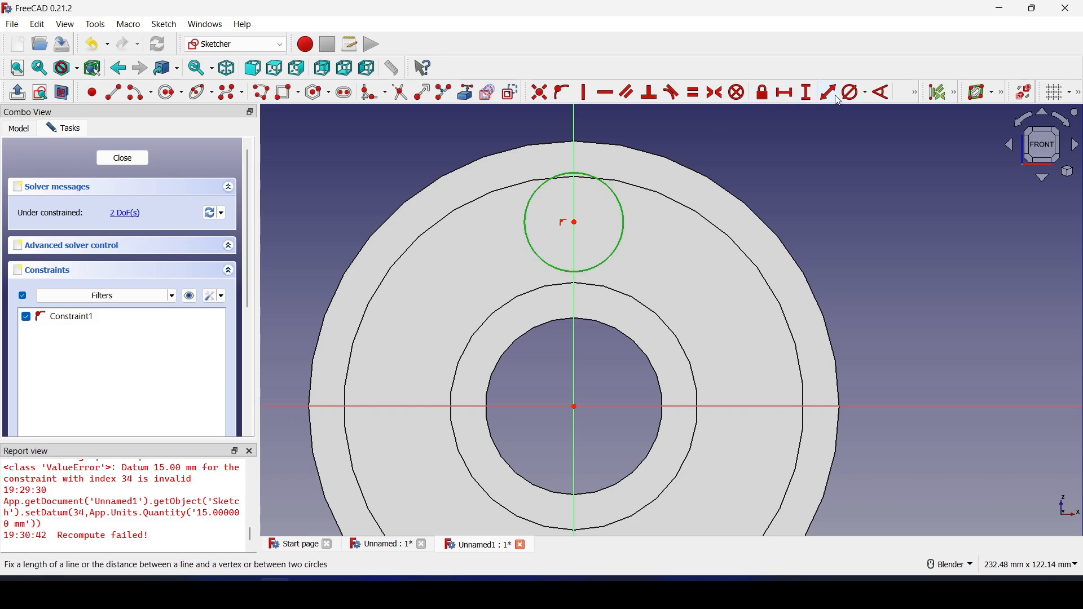
click(856, 94)
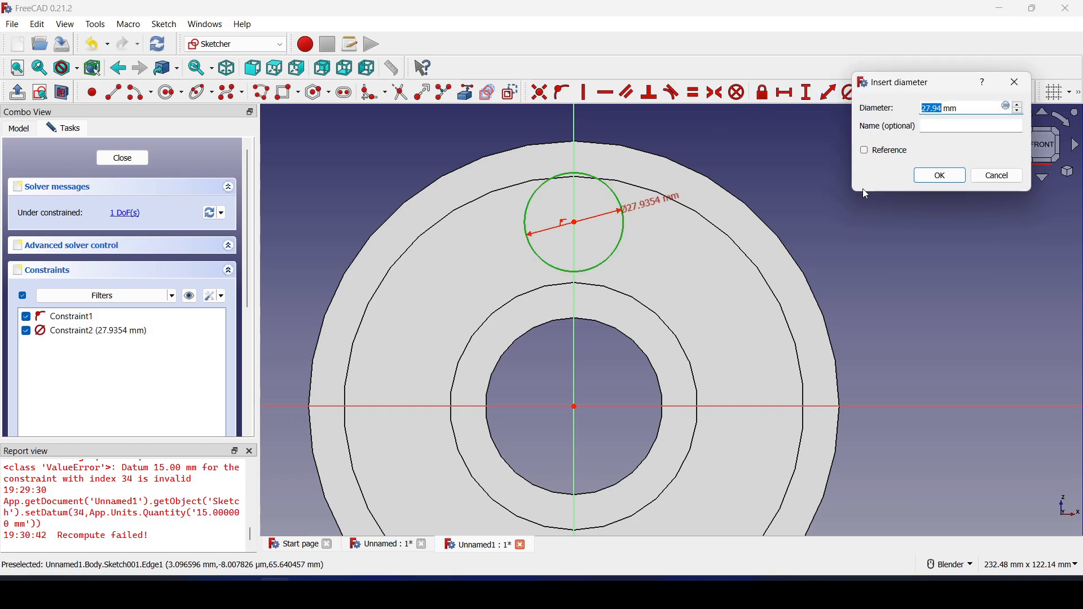
text(15)
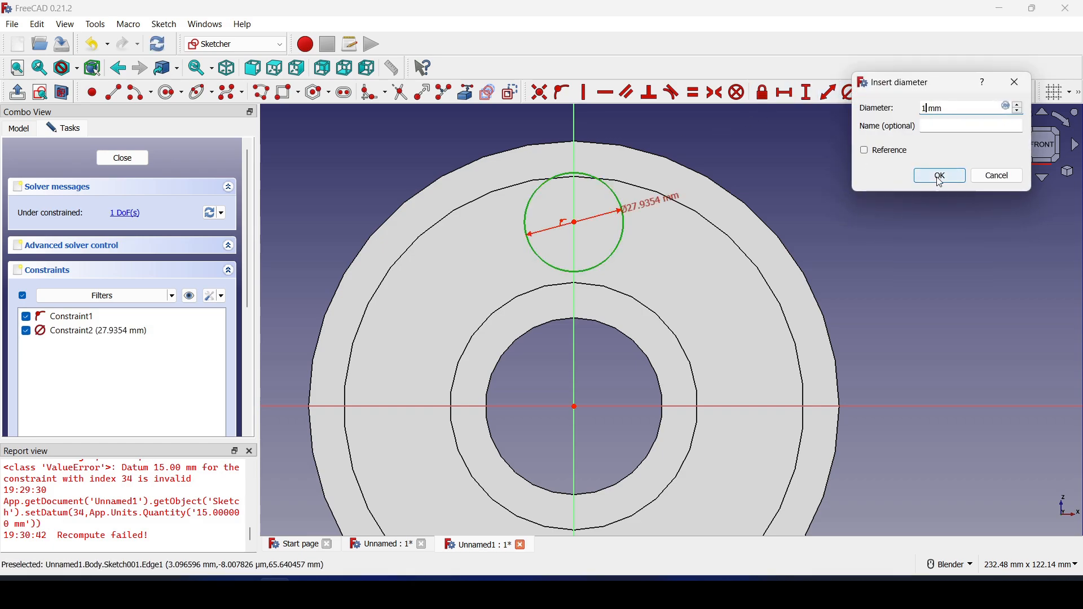
click(938, 176)
Change the circle diameter to 20 mm and fix it 50 mm above the part centre
click(632, 211)
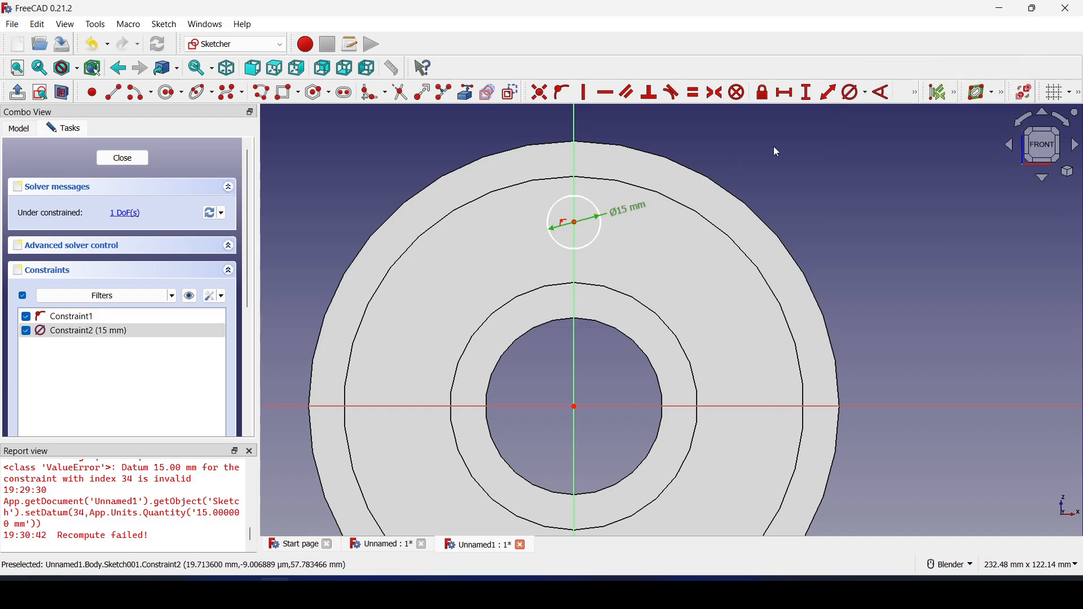
click(854, 93)
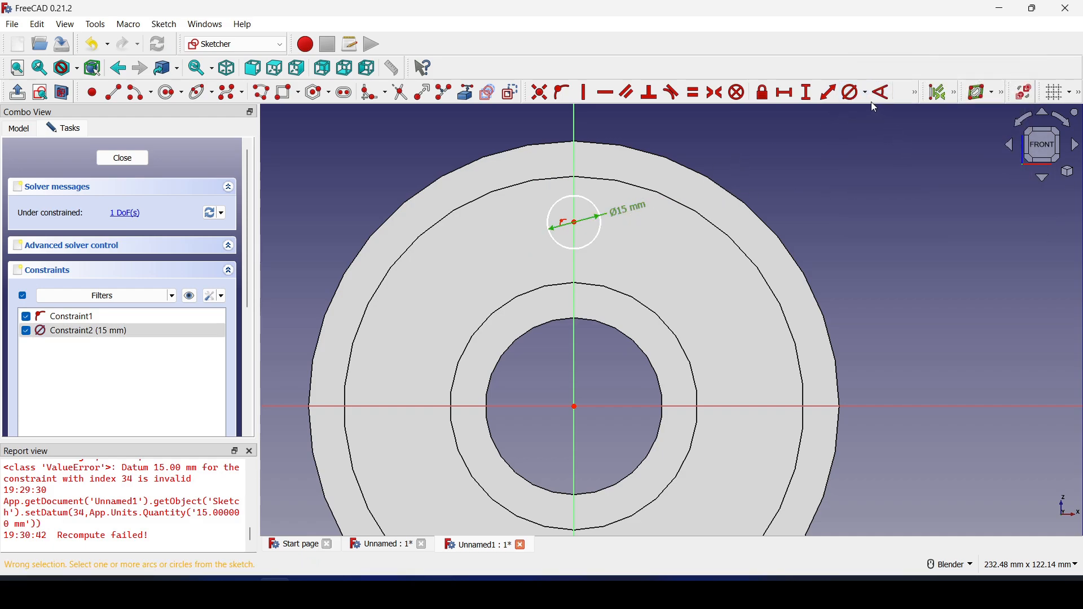
click(631, 213)
double_click(624, 214)
text(20)
click(726, 297)
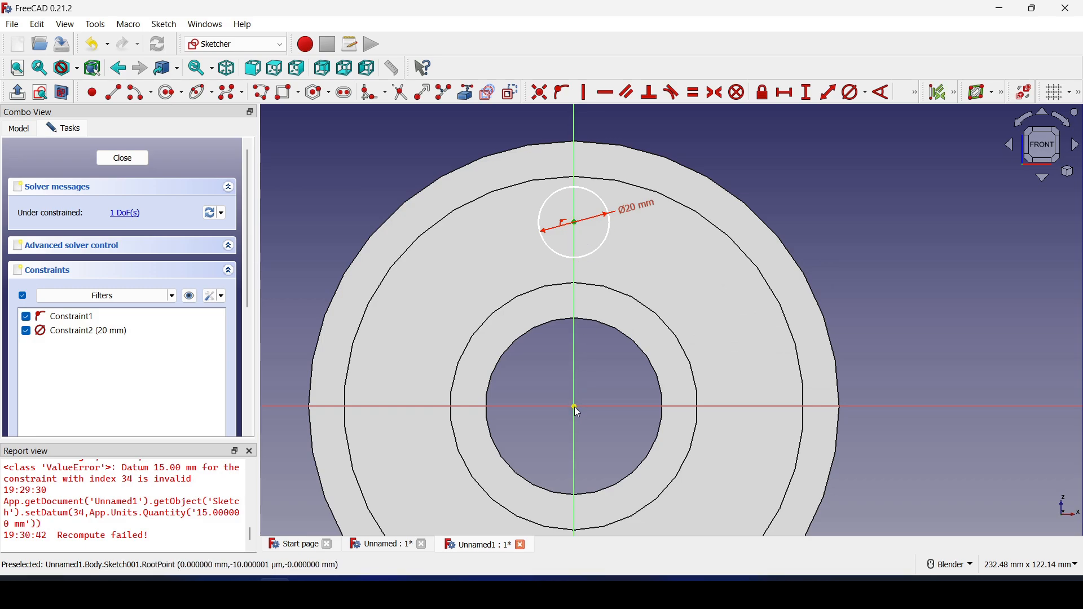
click(810, 93)
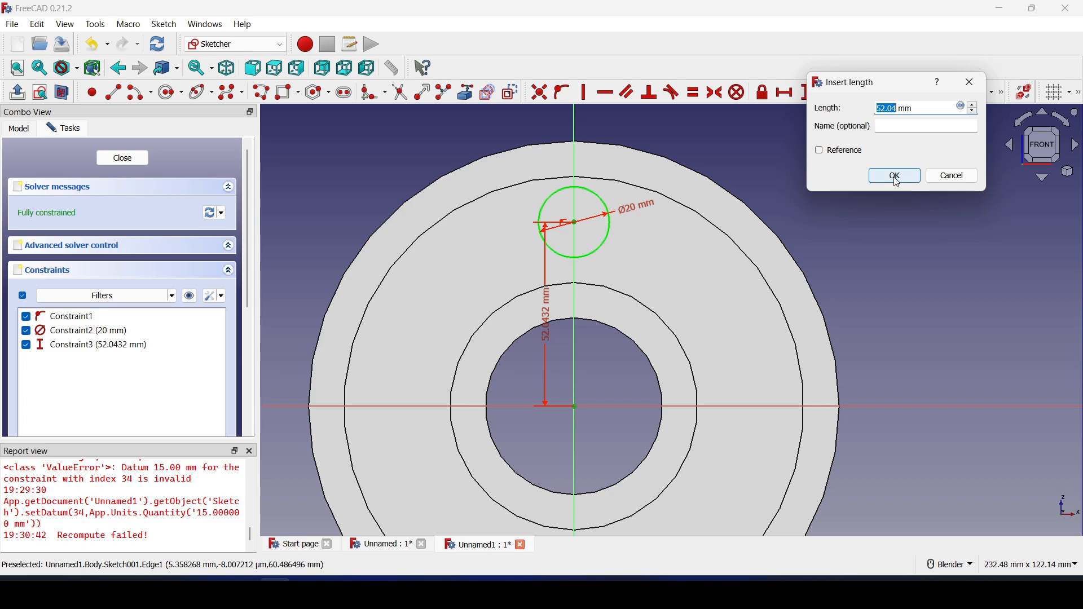
click(900, 180)
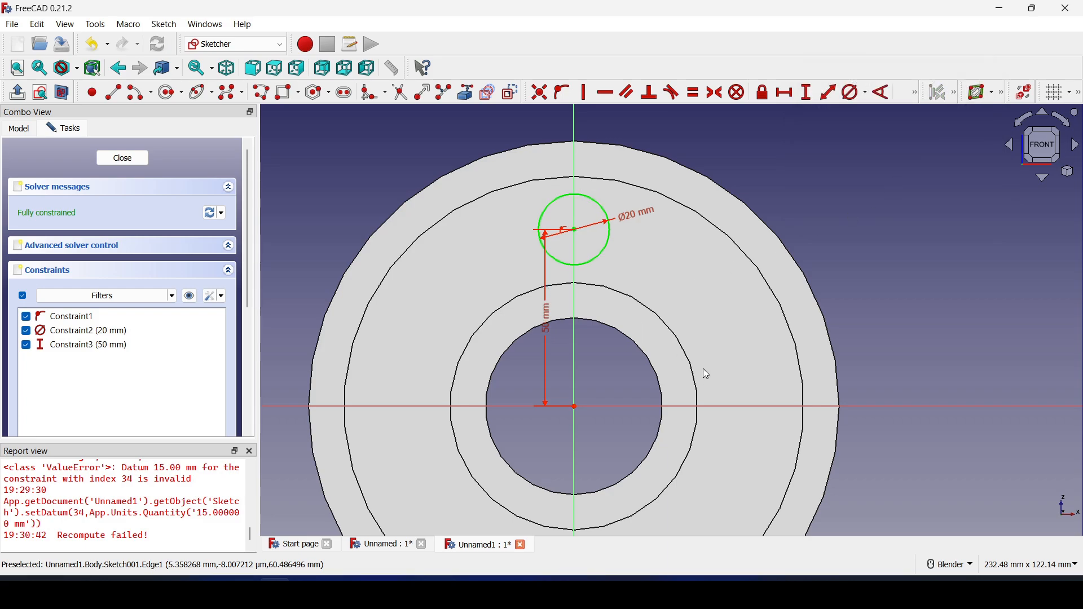
Pocket the circle sketch symmetric to plane with Through all depth, cutting one hole
click(121, 158)
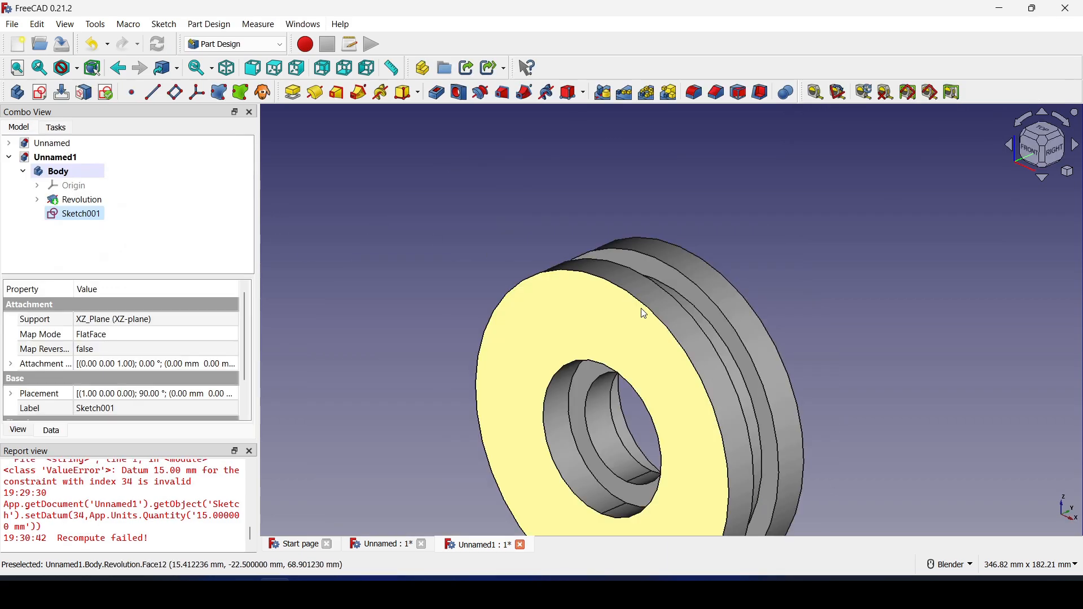
middle_drag(683, 498, 594, 254)
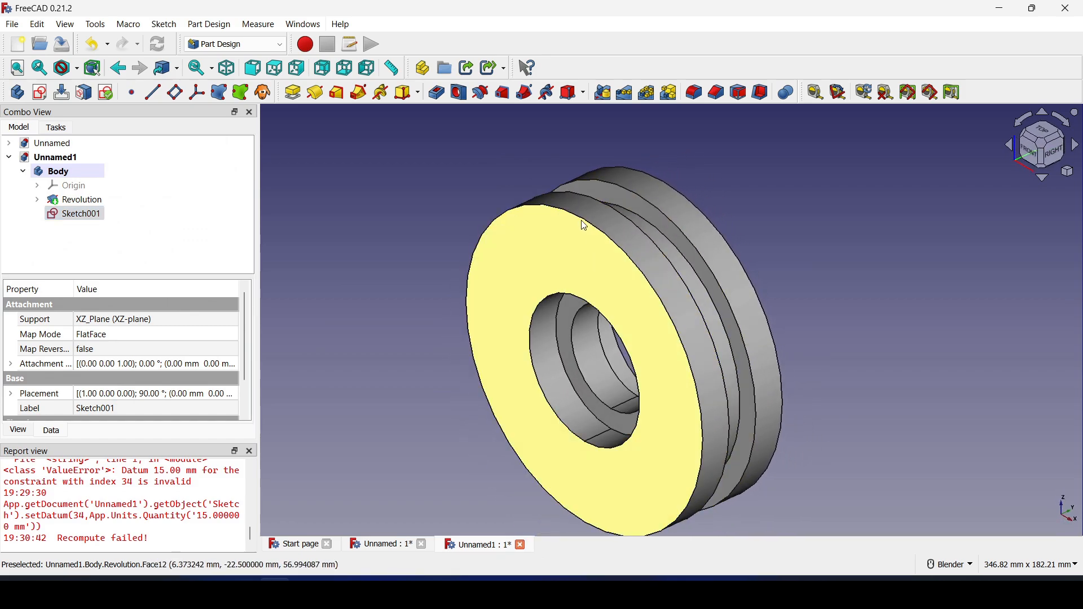
click(438, 94)
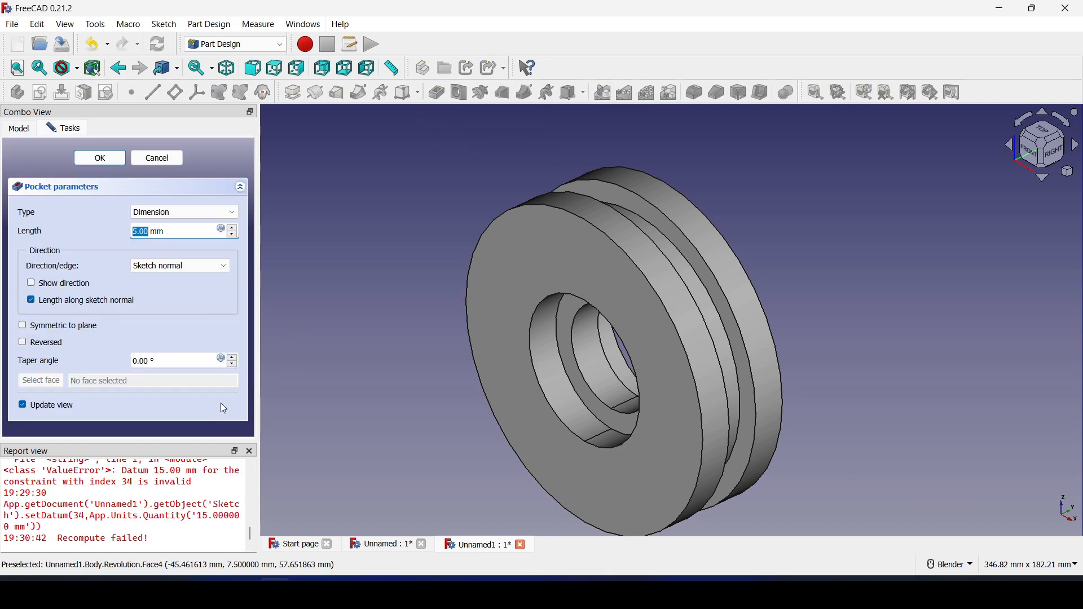
click(23, 327)
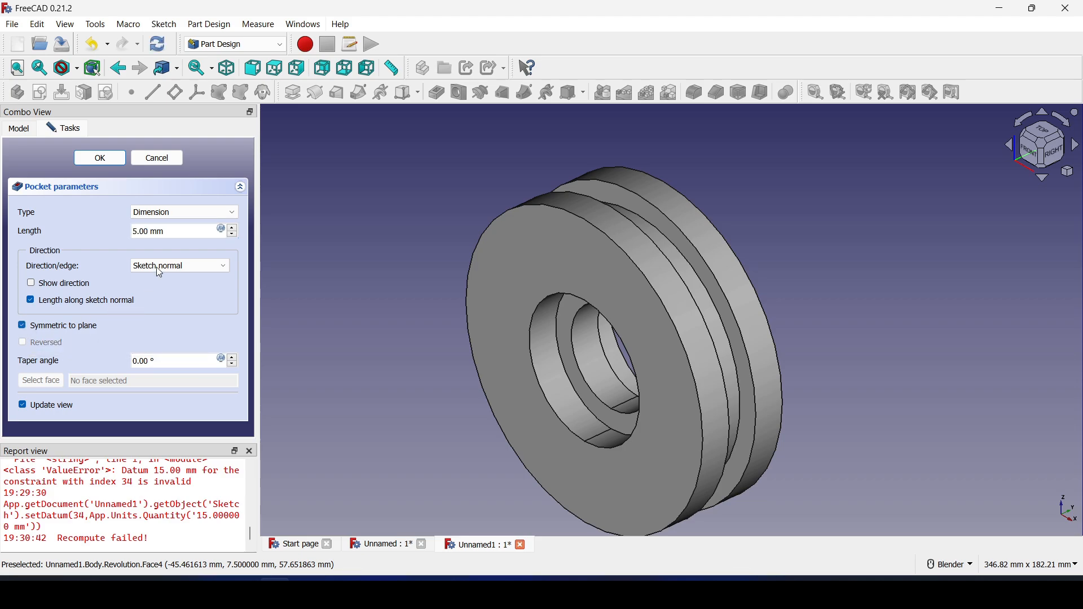
click(185, 213)
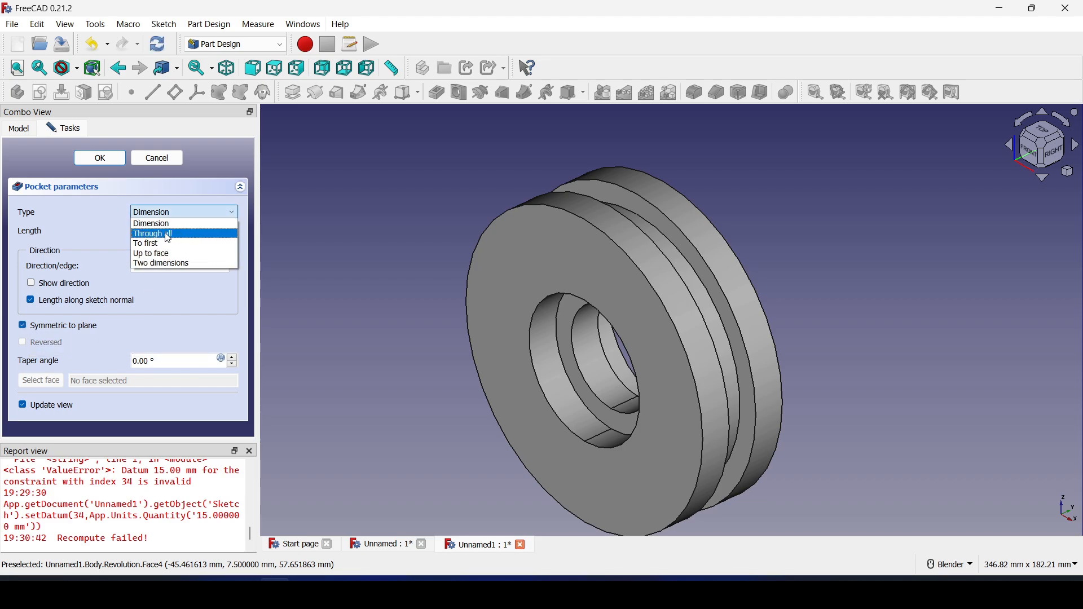
click(168, 233)
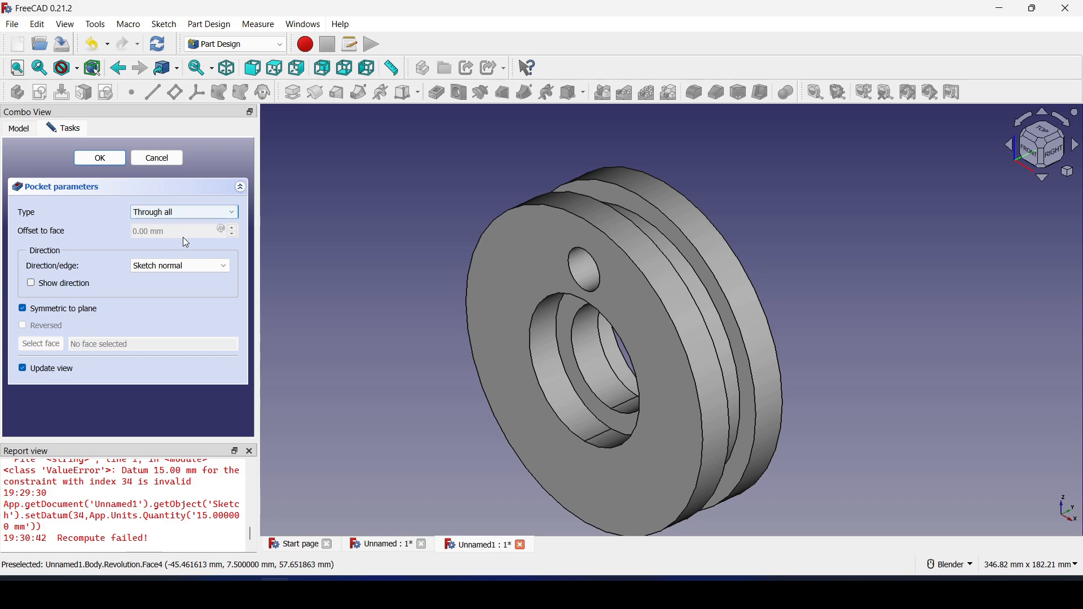
key(1)
middle_drag(667, 249, 548, 307)
scroll(627, 231, up, 2)
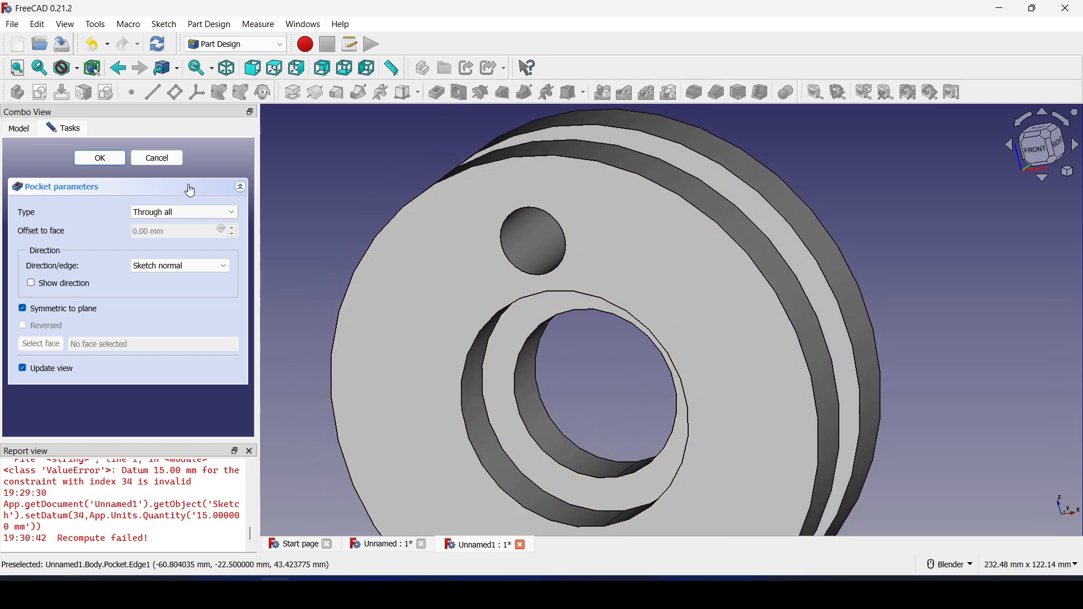
click(100, 158)
scroll(600, 326, down, 2)
key(0)
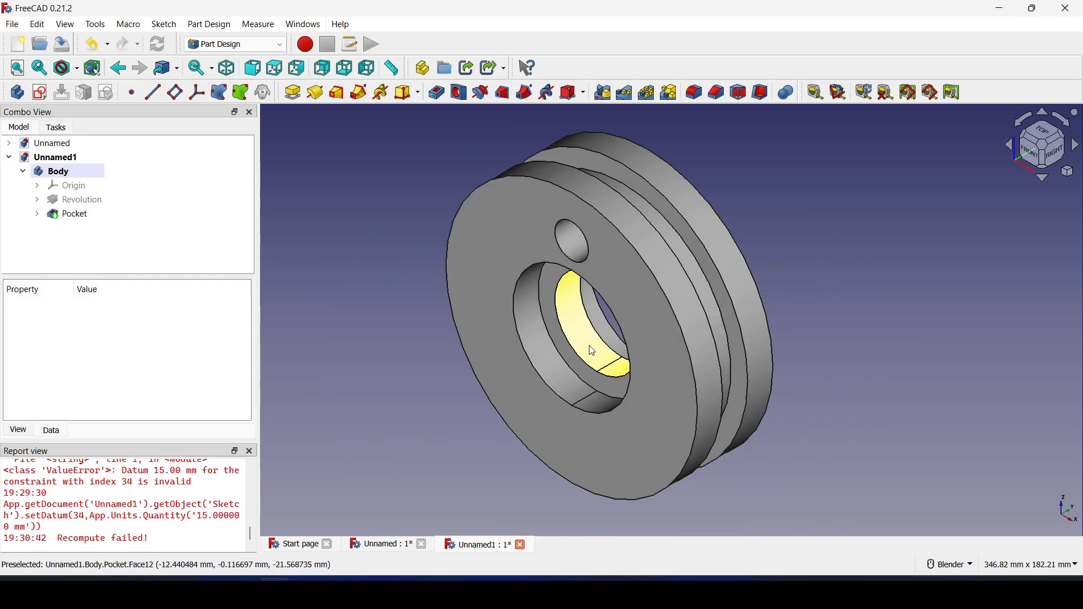
Change the hole sketch's vertical distance from 50 mm to 55 mm
click(38, 214)
double_click(91, 228)
scroll(592, 259, up, 3)
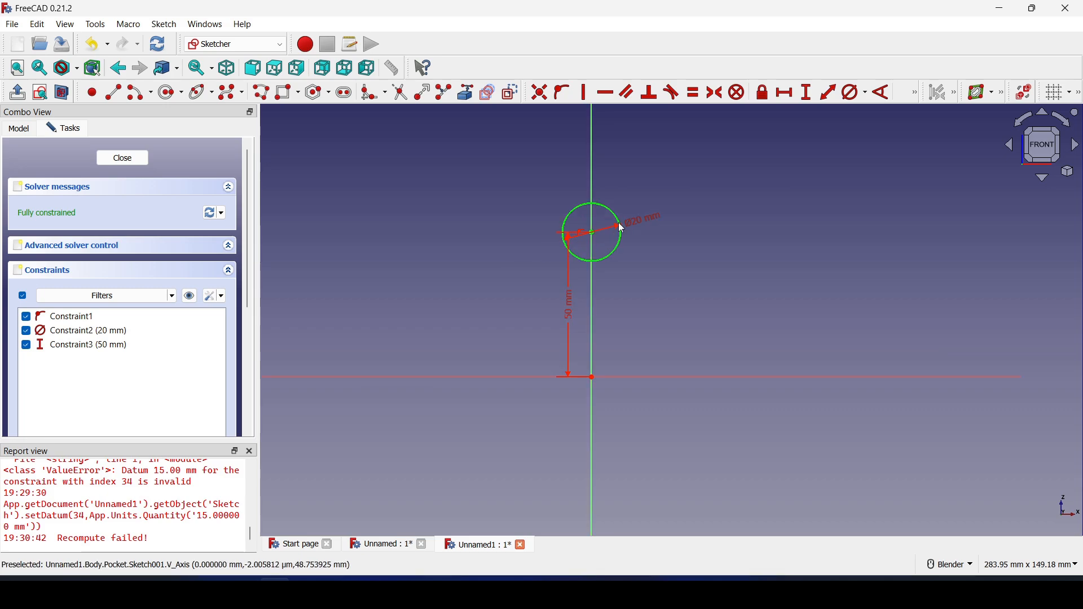
double_click(534, 348)
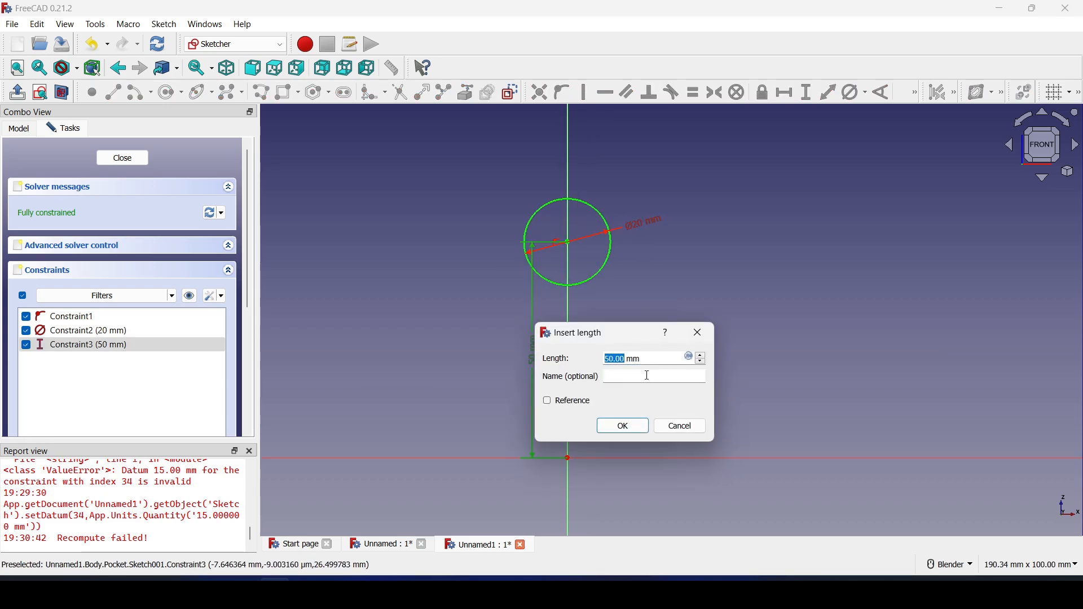
click(627, 429)
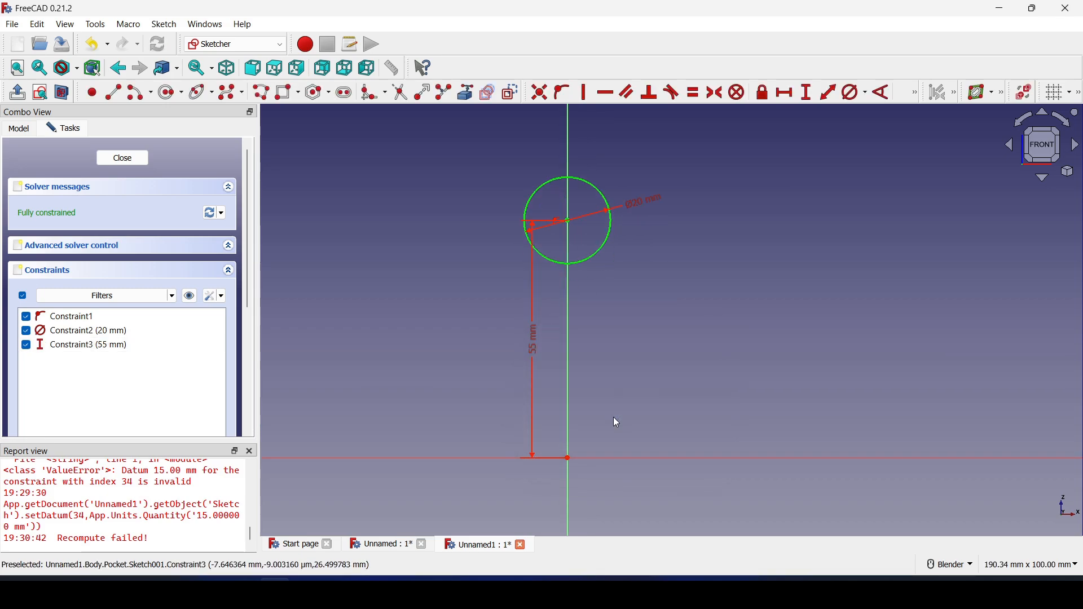
click(123, 158)
Change the hole sketch's circle diameter from 20 mm to 15 mm
mouse_move(614, 255)
middle_down()
mouse_move(672, 256)
mouse_move(551, 303)
mouse_move(726, 230)
mouse_move(603, 271)
mouse_move(648, 299)
mouse_move(621, 295)
middle_up()
click(77, 232)
double_click(77, 229)
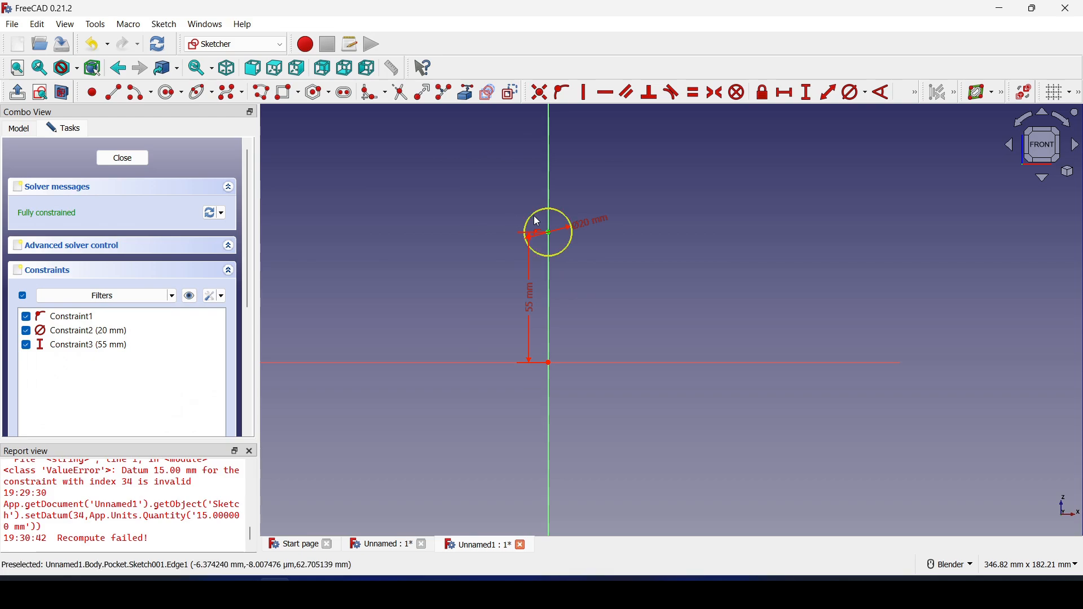
double_click(609, 239)
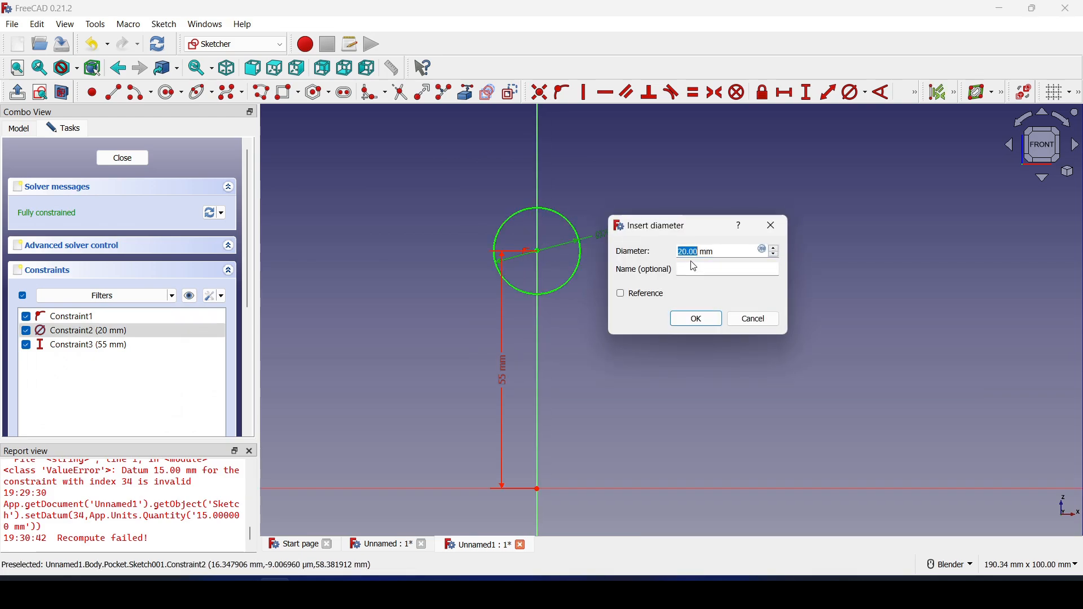
text(15)
click(699, 321)
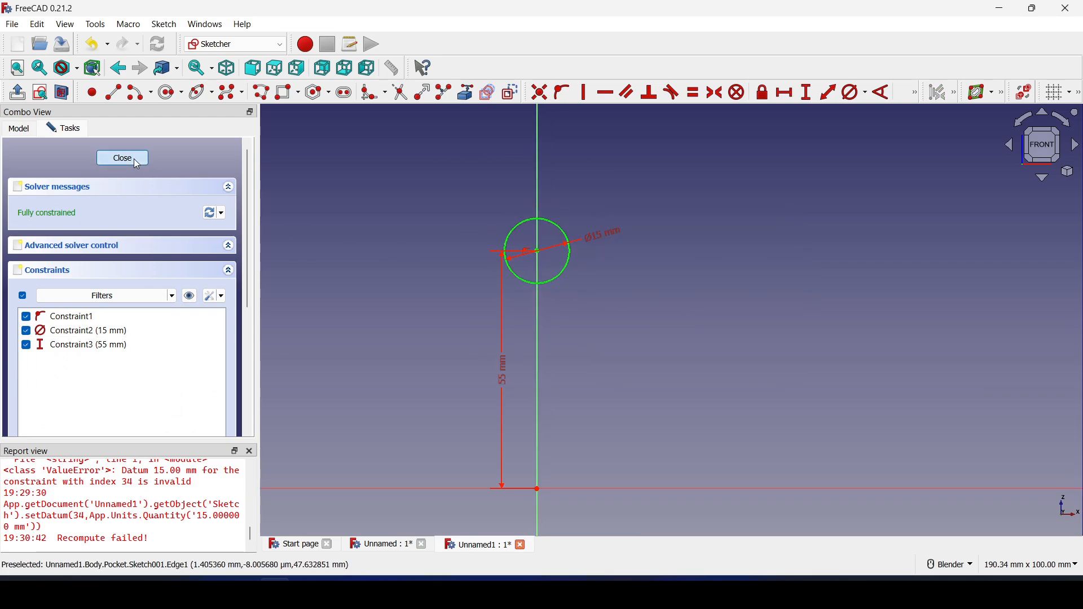
click(123, 158)
Select the hole's Pocket feature in the Model tree and start a PolarPattern from it
key(1)
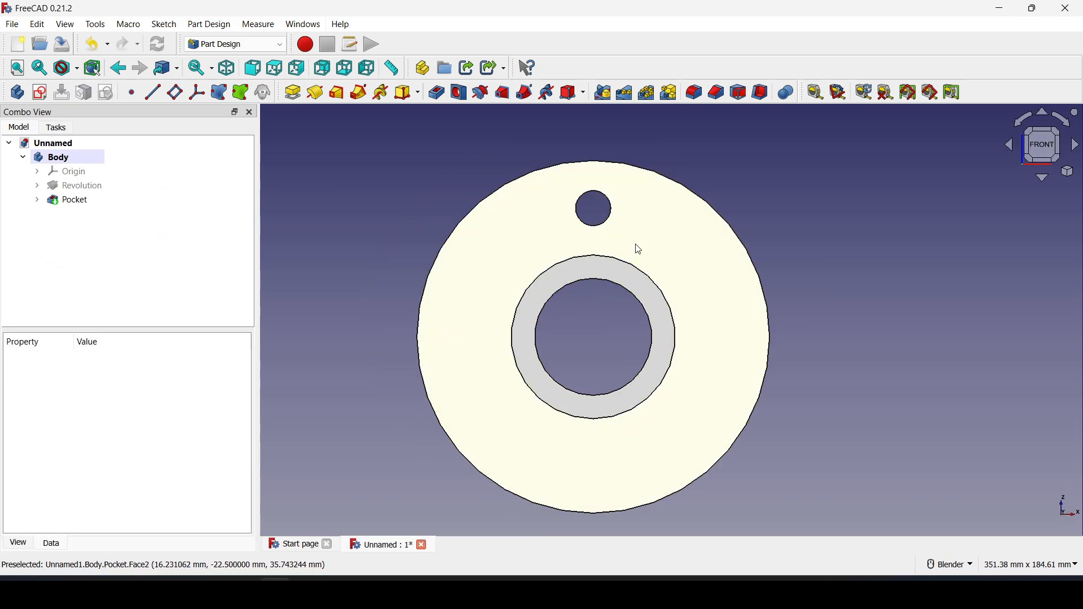
middle_drag(615, 316, 590, 354)
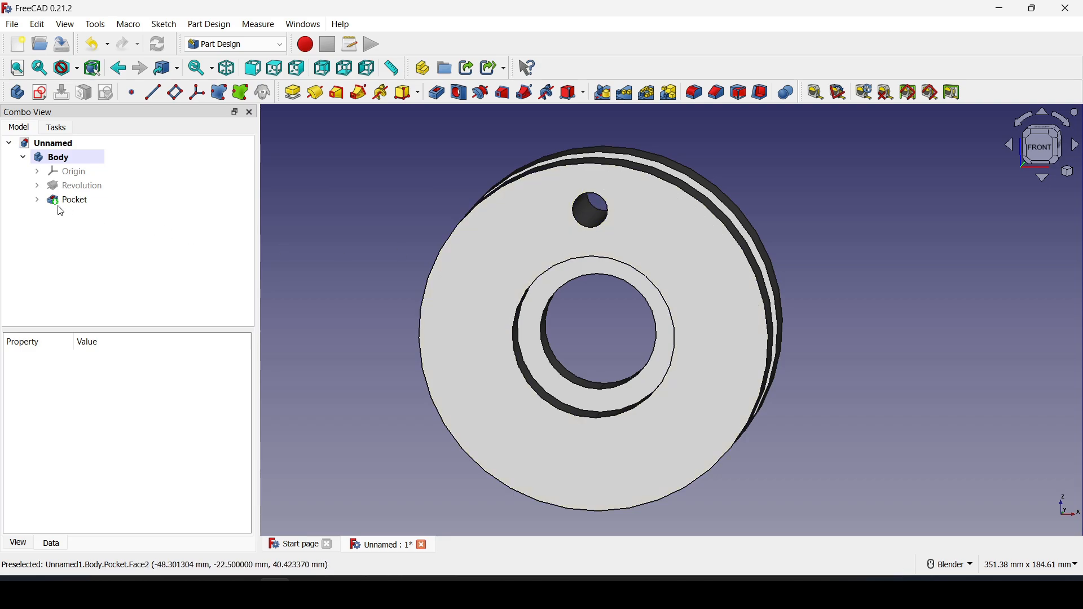
click(69, 205)
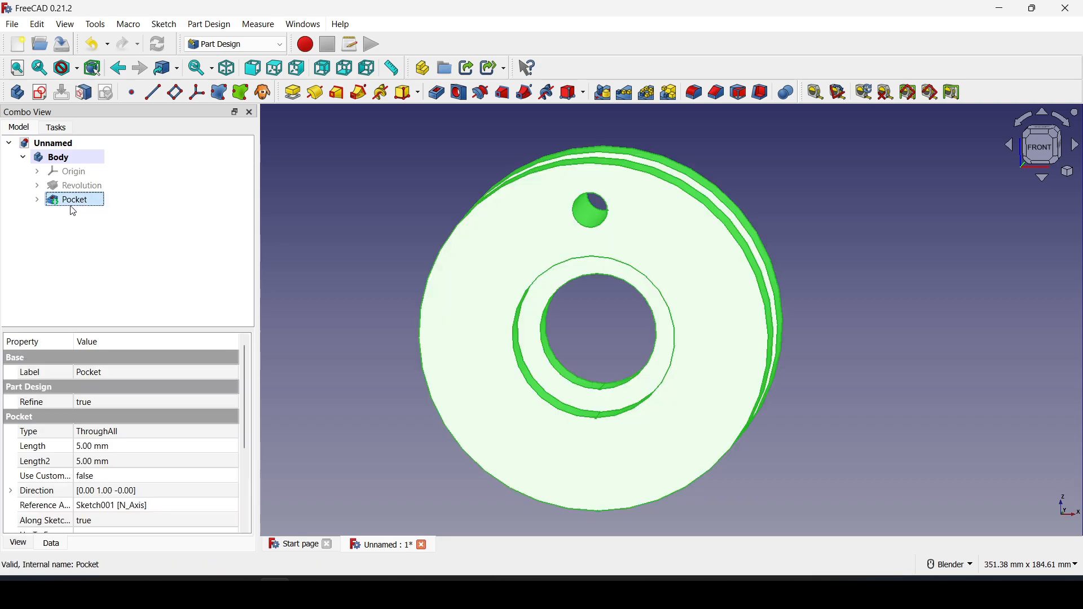
click(646, 93)
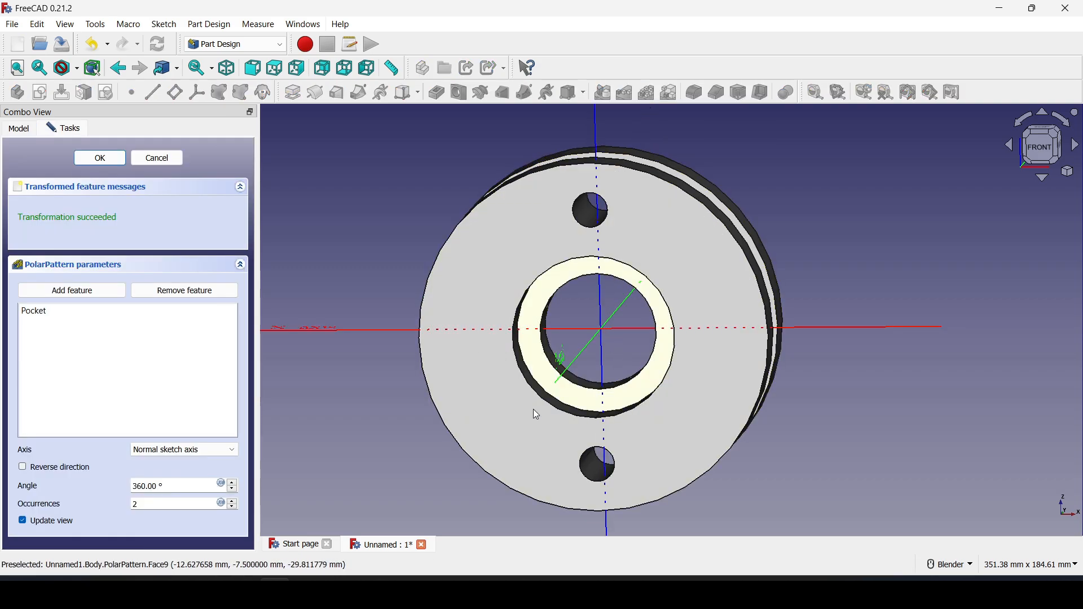
Set the polar pattern axis to Base Y axis
click(164, 454)
click(172, 457)
mouse_move(660, 440)
middle_down()
mouse_move(641, 455)
mouse_move(576, 345)
mouse_move(646, 317)
middle_up()
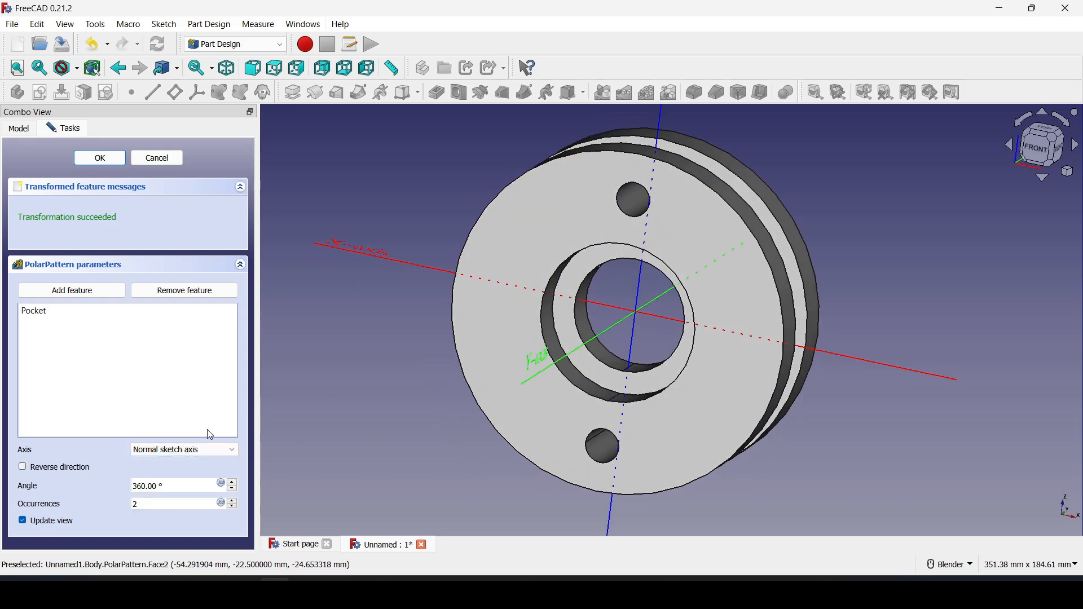
click(206, 450)
click(165, 502)
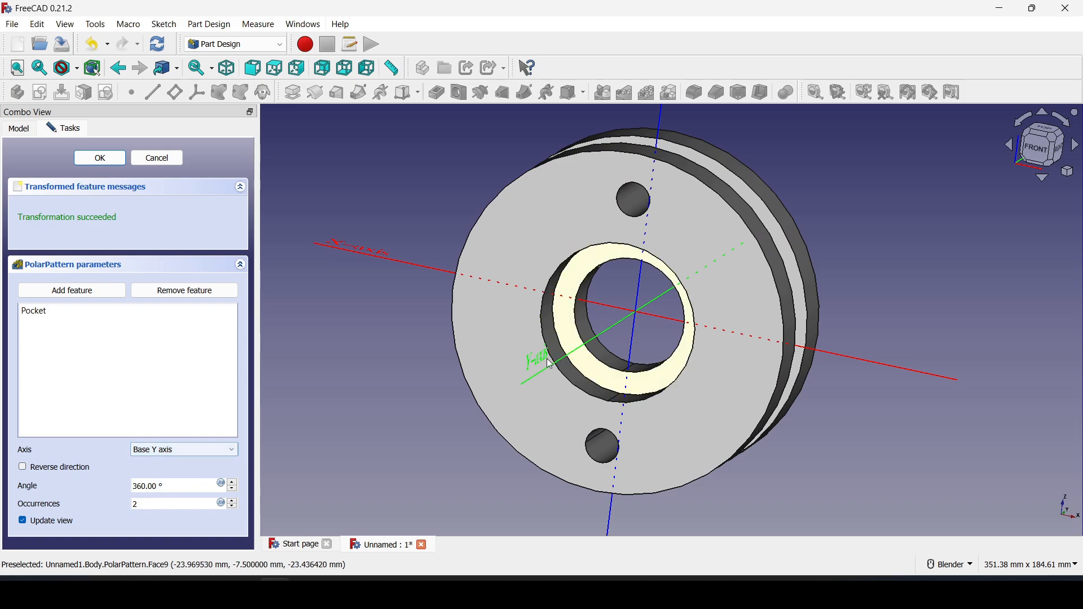
middle_drag(618, 453, 648, 438)
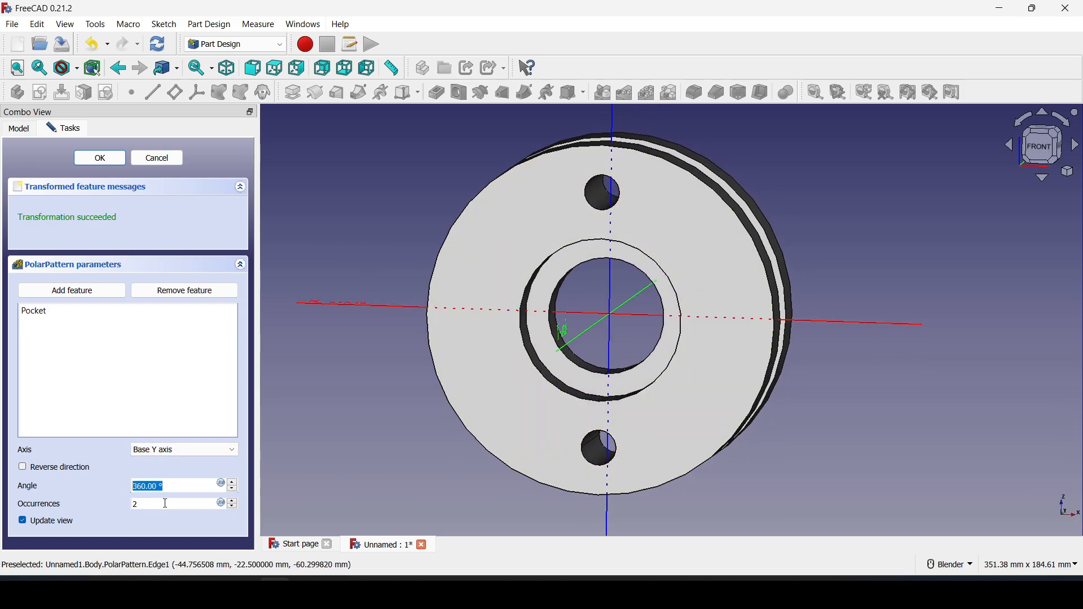
Raise the occurrences to 8 and confirm the evenly spaced eight-hole pattern
click(234, 502)
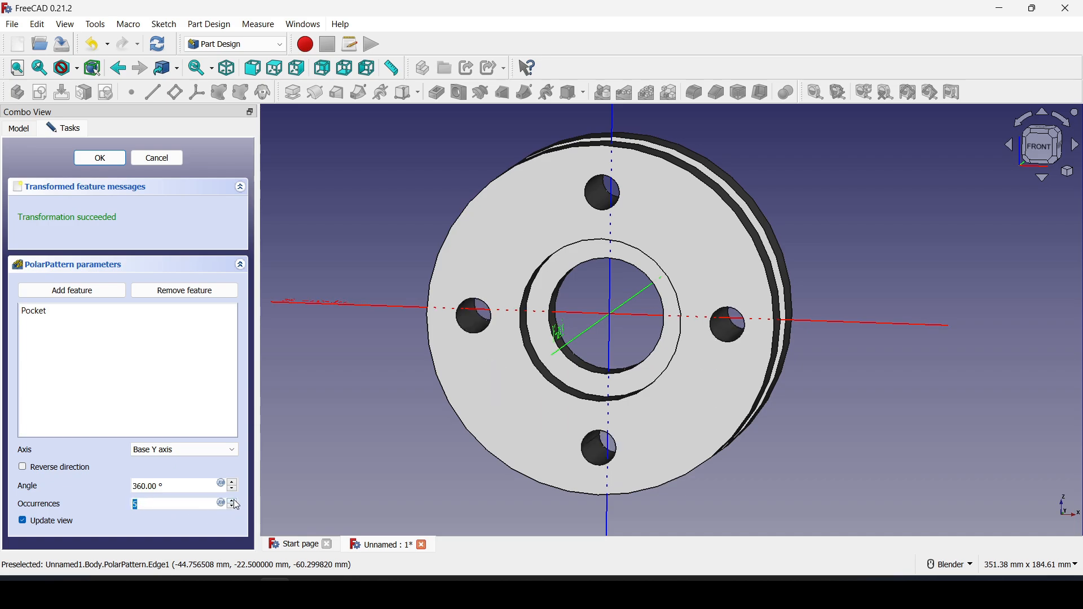
click(234, 502)
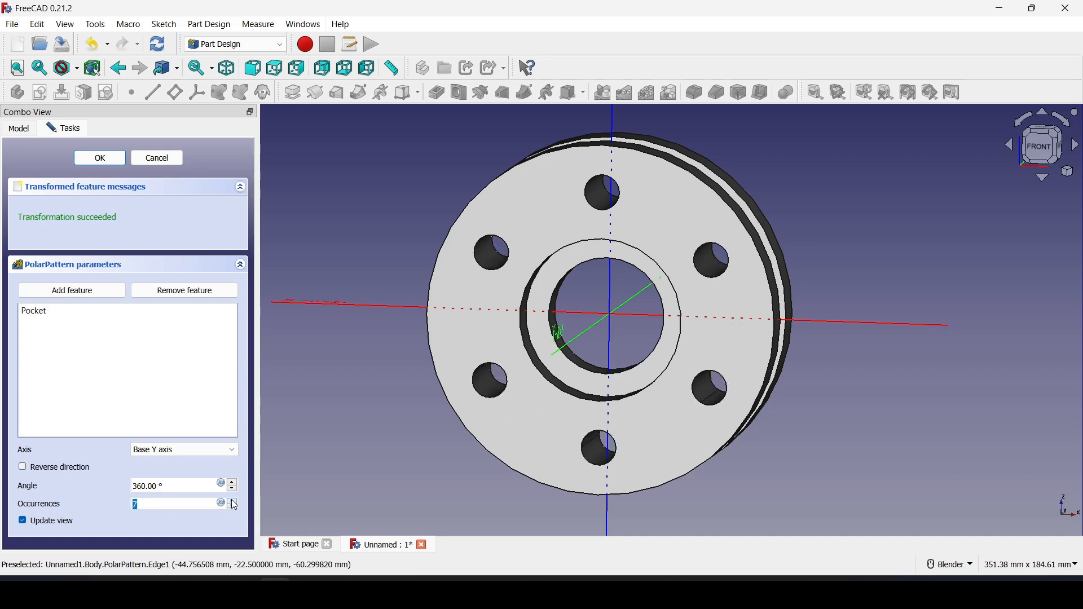
click(233, 500)
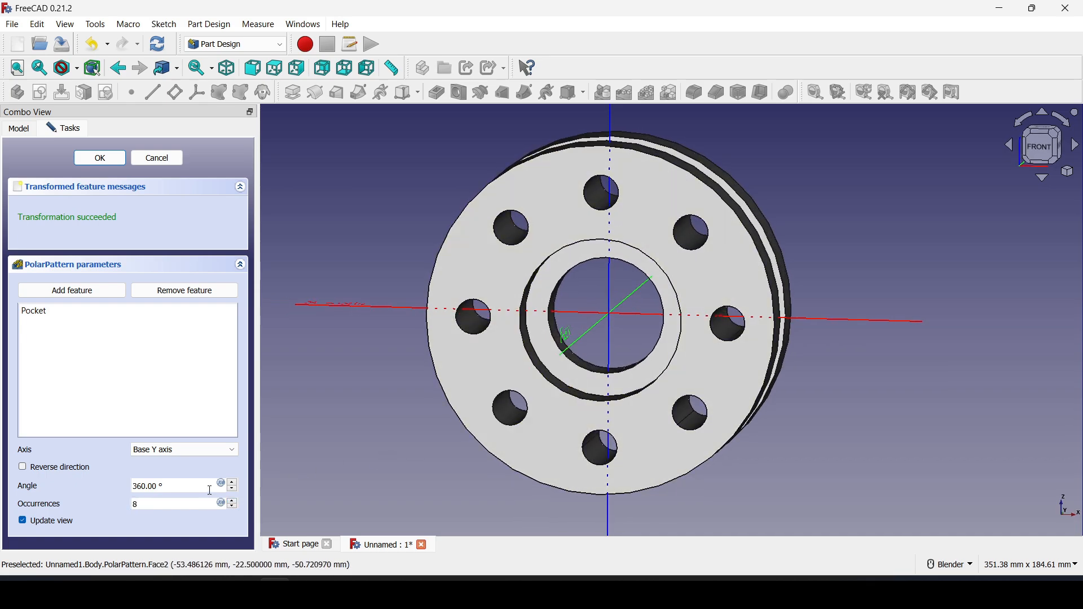
text(180)
middle_drag(530, 299, 611, 276)
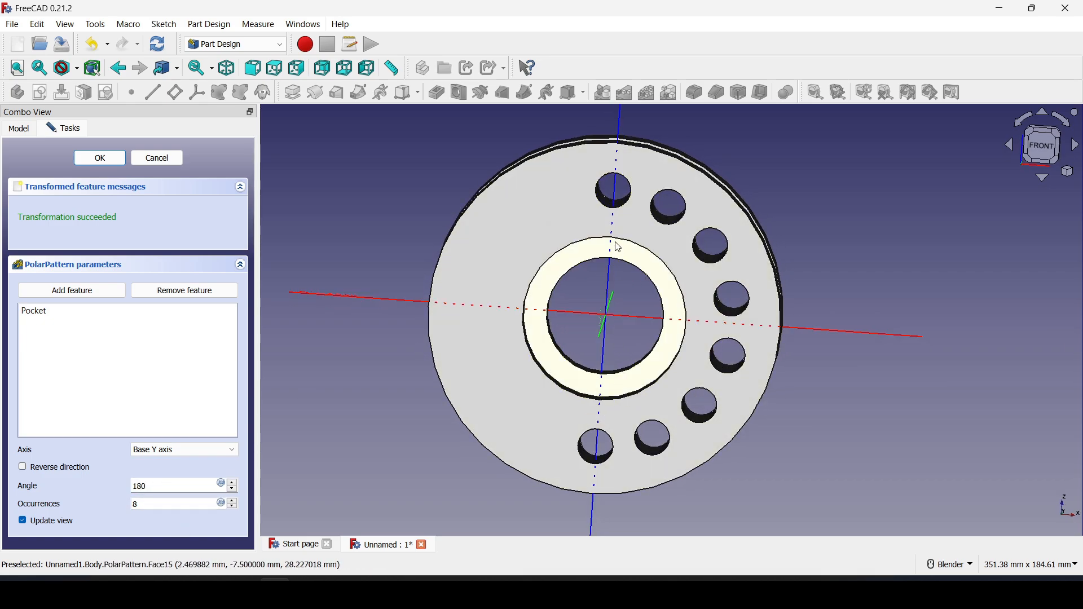
middle_drag(609, 216, 632, 323)
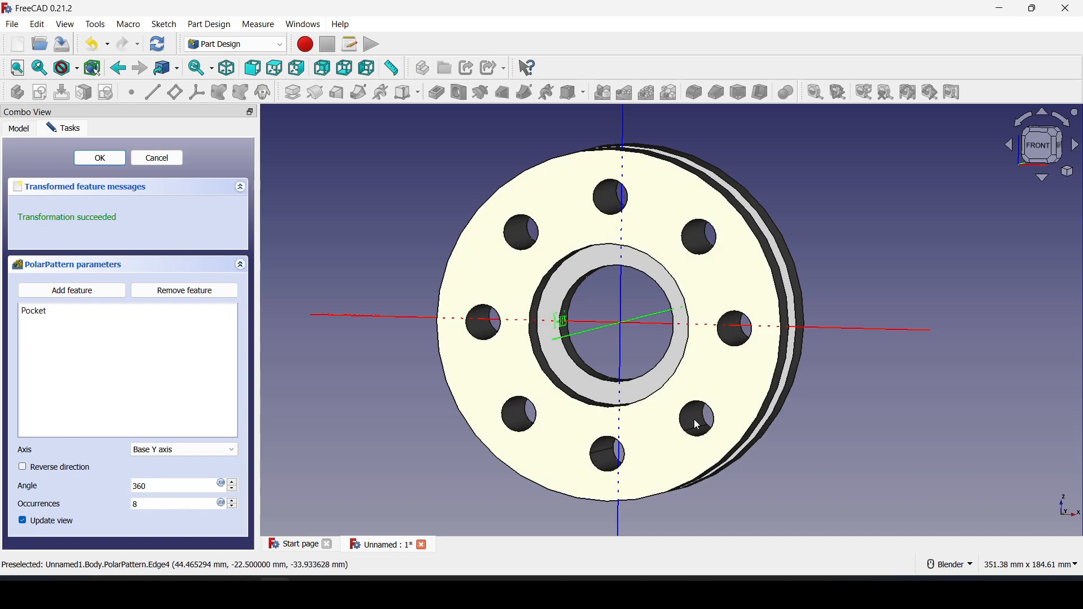
middle_drag(648, 361, 455, 357)
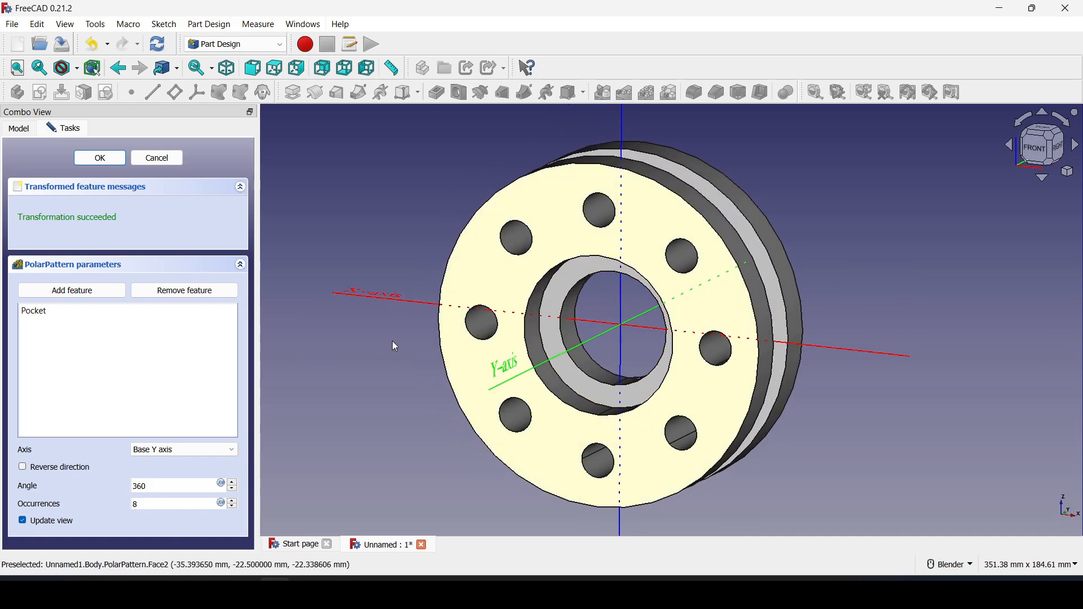
click(100, 159)
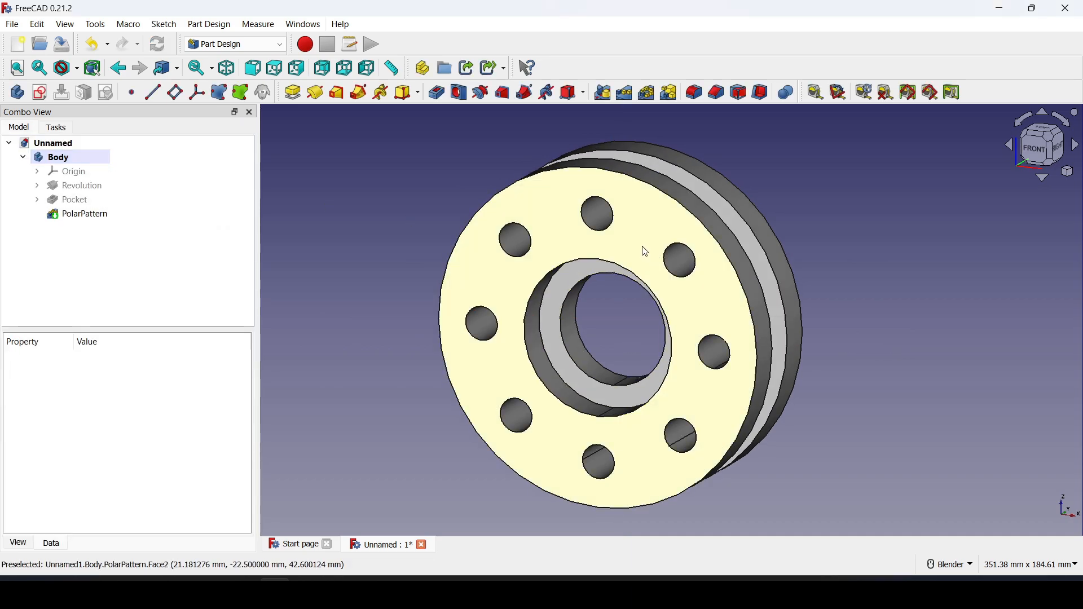
click(646, 252)
Select the patterned flange's front face as the face to chamfer
middle_drag(633, 262, 621, 331)
scroll(634, 340, up, 1)
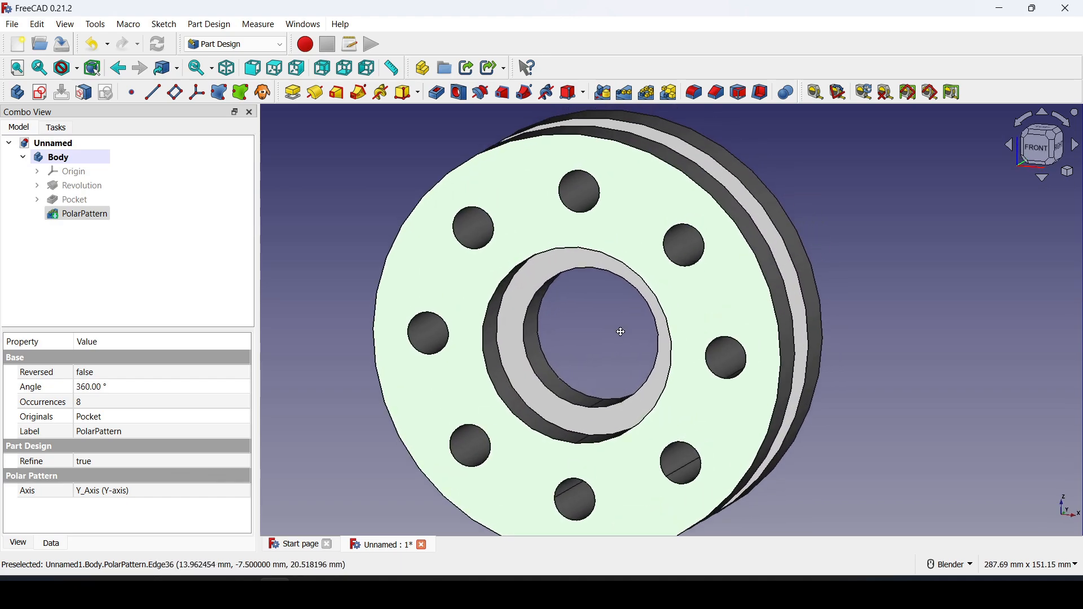
click(618, 331)
click(642, 216)
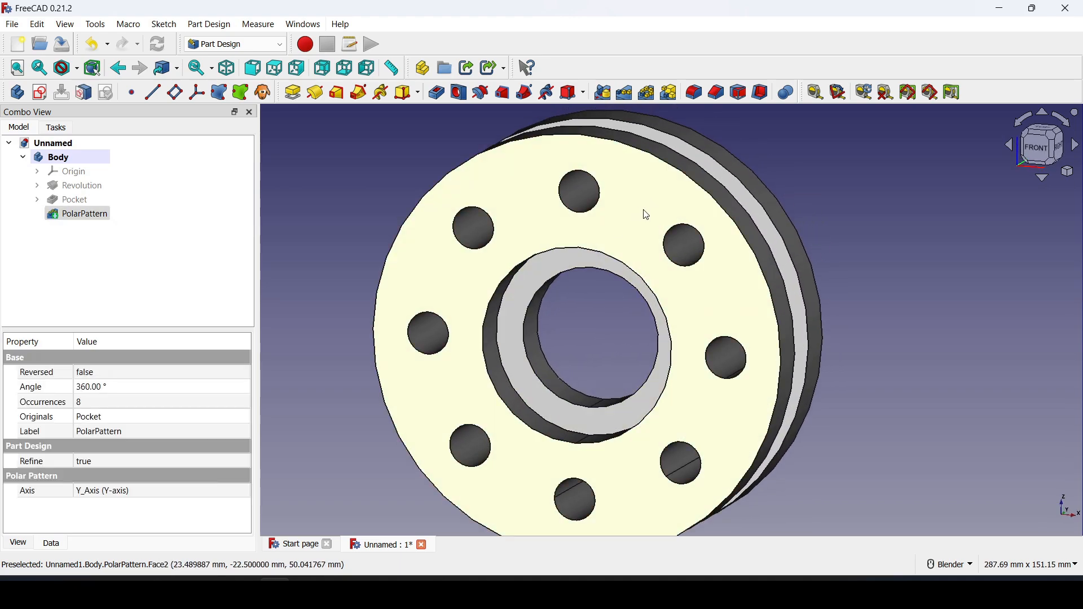
click(717, 92)
Set the chamfer size on the front face to 2 mm
scroll(647, 159, up, 1)
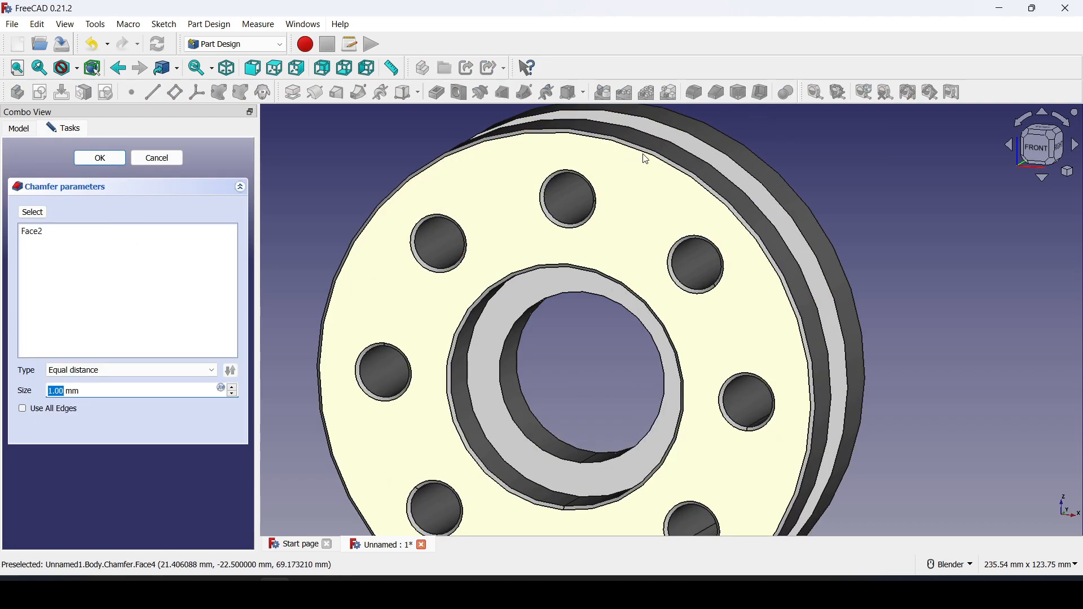
shift+middle_drag(643, 154, 645, 176)
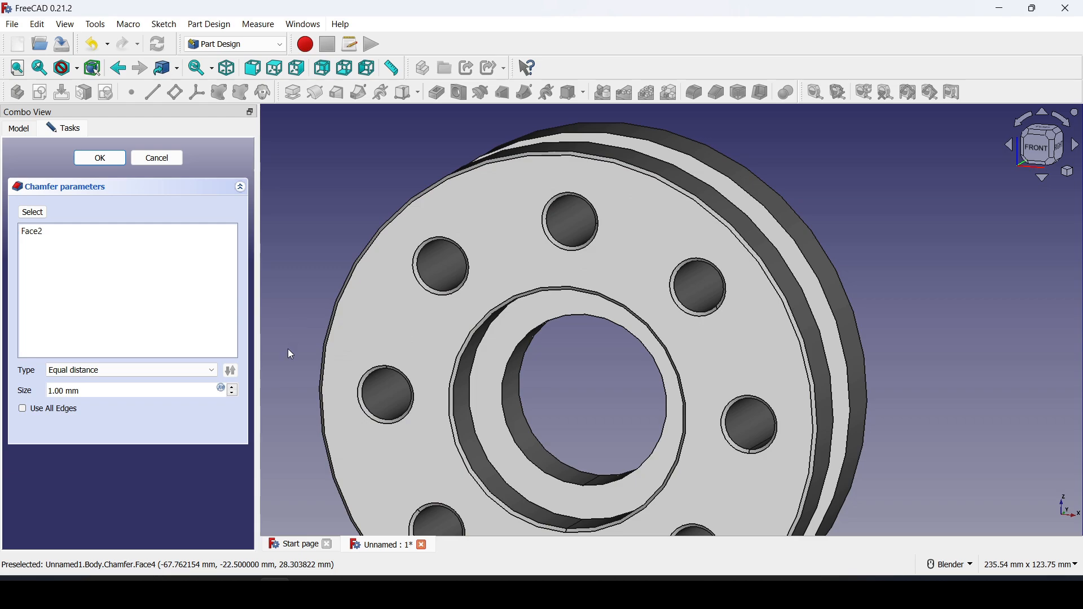
click(232, 389)
middle_drag(648, 258, 609, 286)
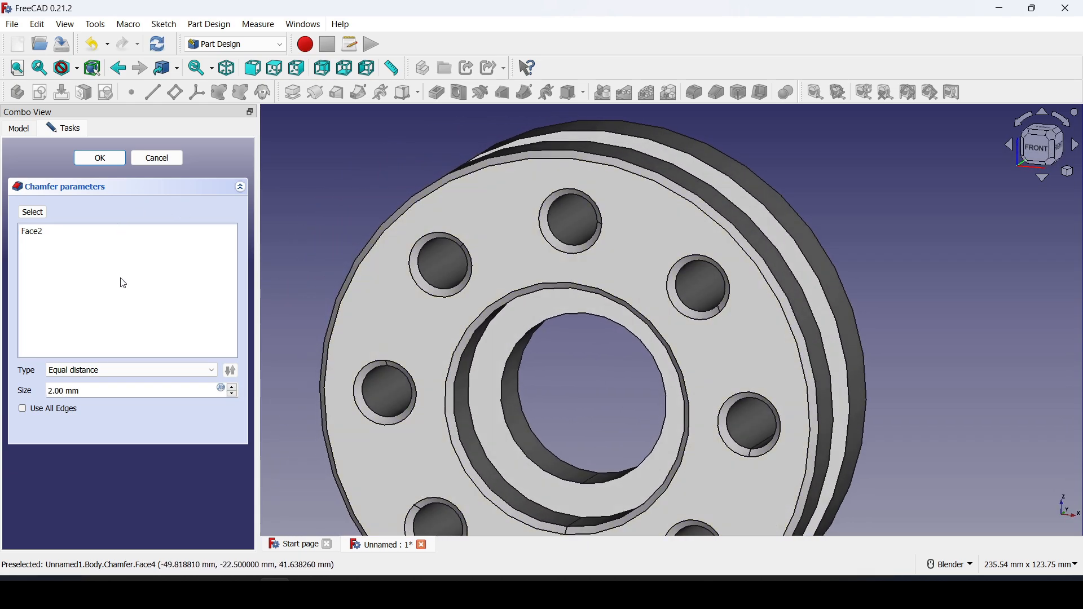
middle_drag(333, 324, 687, 335)
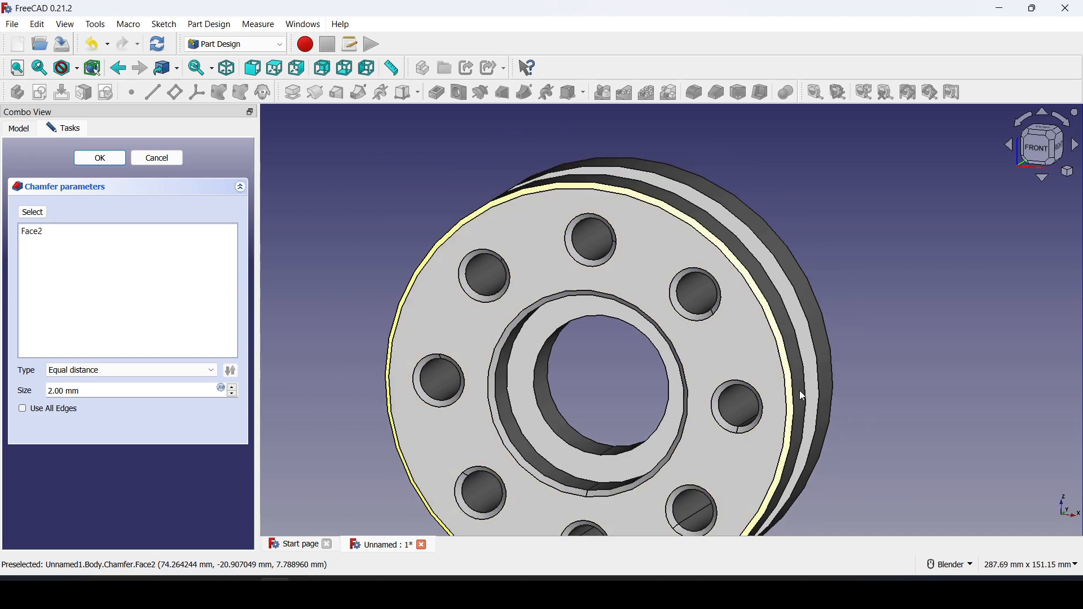
Add the flange's rear face to the chamfer
click(42, 216)
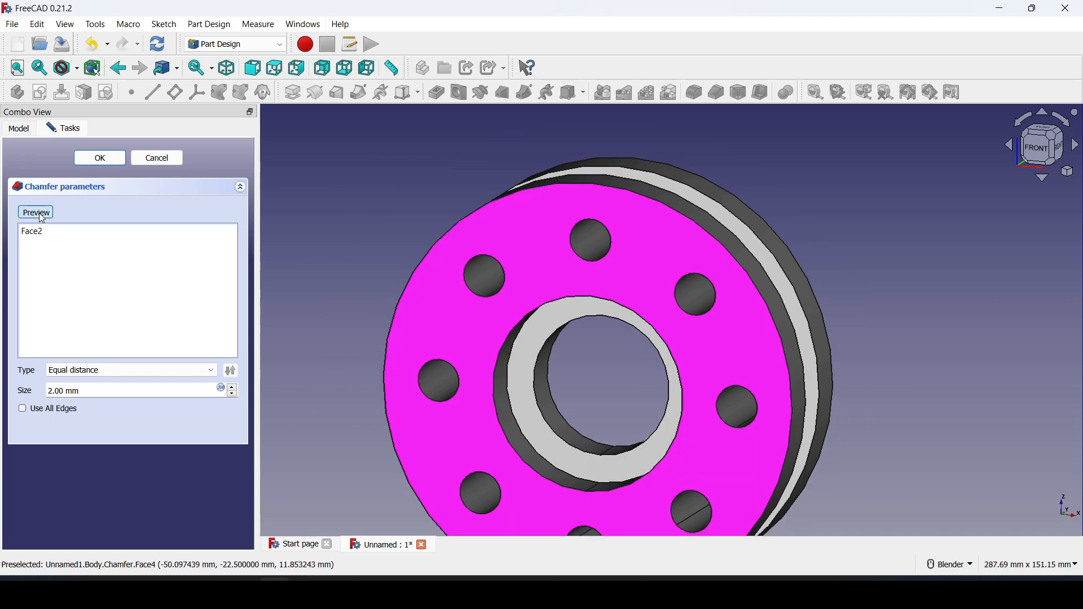
middle_drag(658, 357, 608, 372)
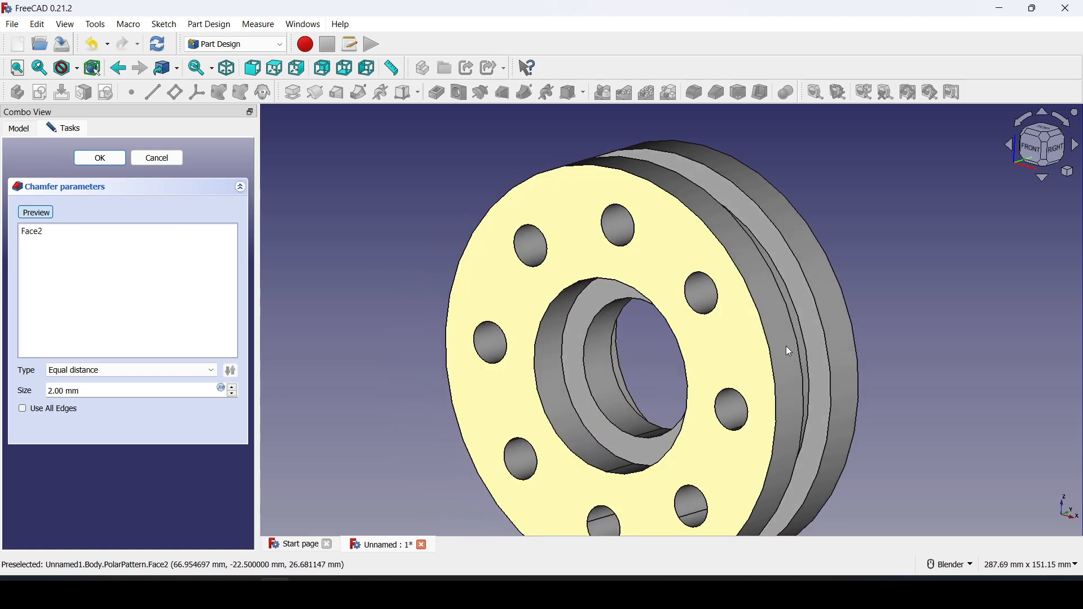
shift+middle_drag(904, 362, 856, 343)
middle_drag(946, 395, 691, 385)
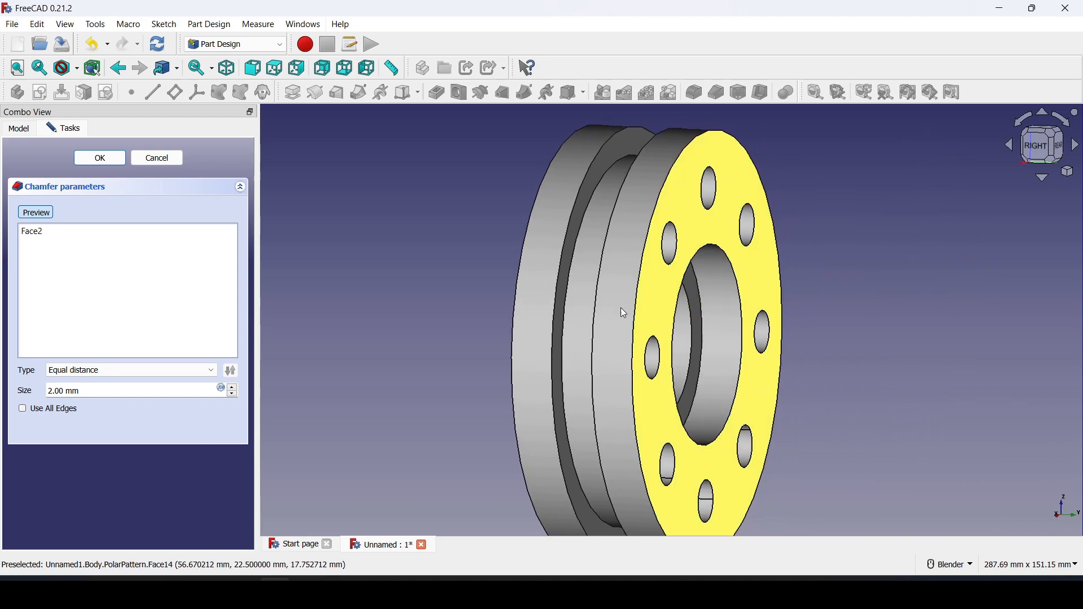
click(46, 217)
middle_drag(402, 333, 615, 344)
middle_drag(434, 274, 467, 333)
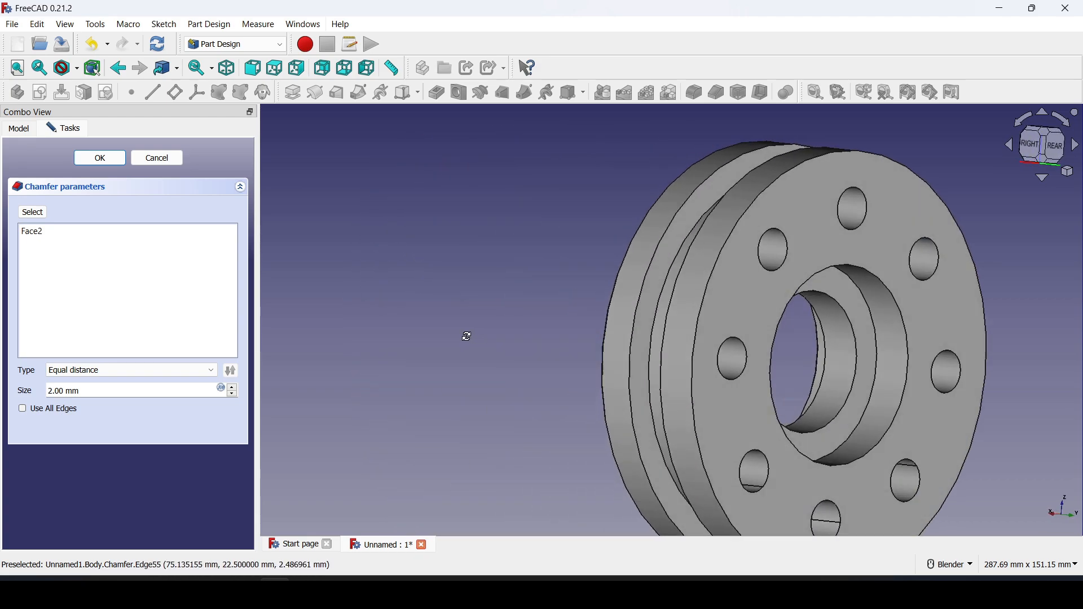
click(35, 213)
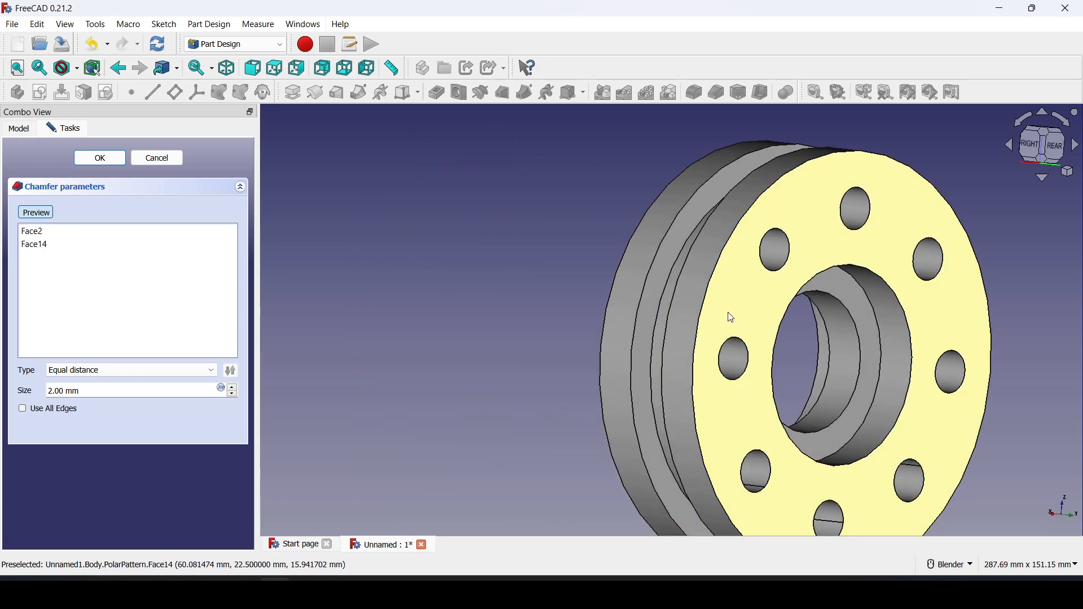
middle_drag(626, 382, 717, 378)
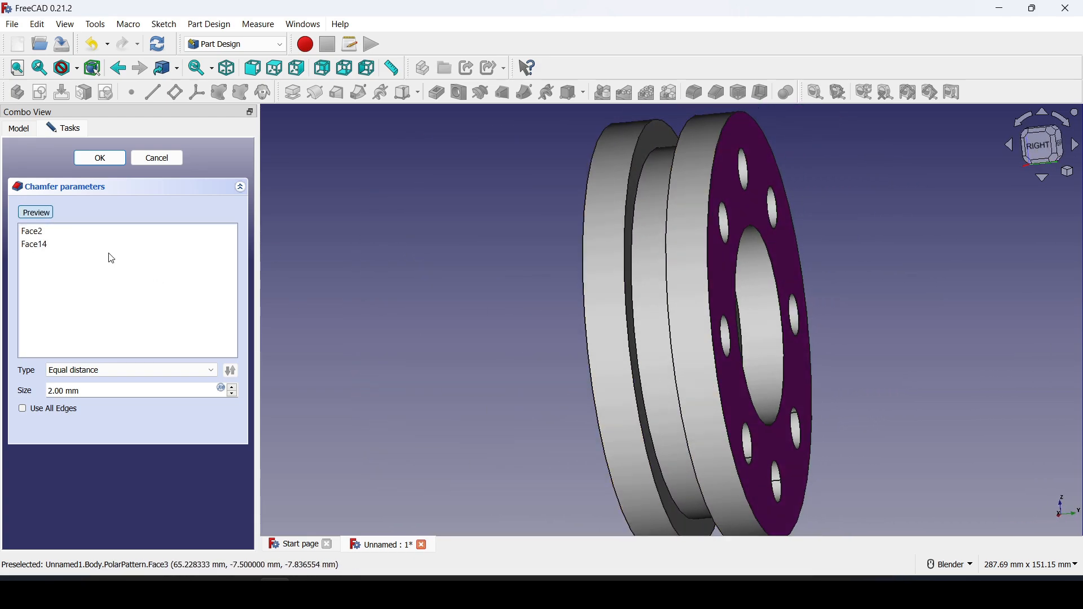
click(49, 217)
Add the inner bore face and confirm the 2 mm three-face chamfer
middle_drag(459, 332, 542, 358)
scroll(541, 357, up, 2)
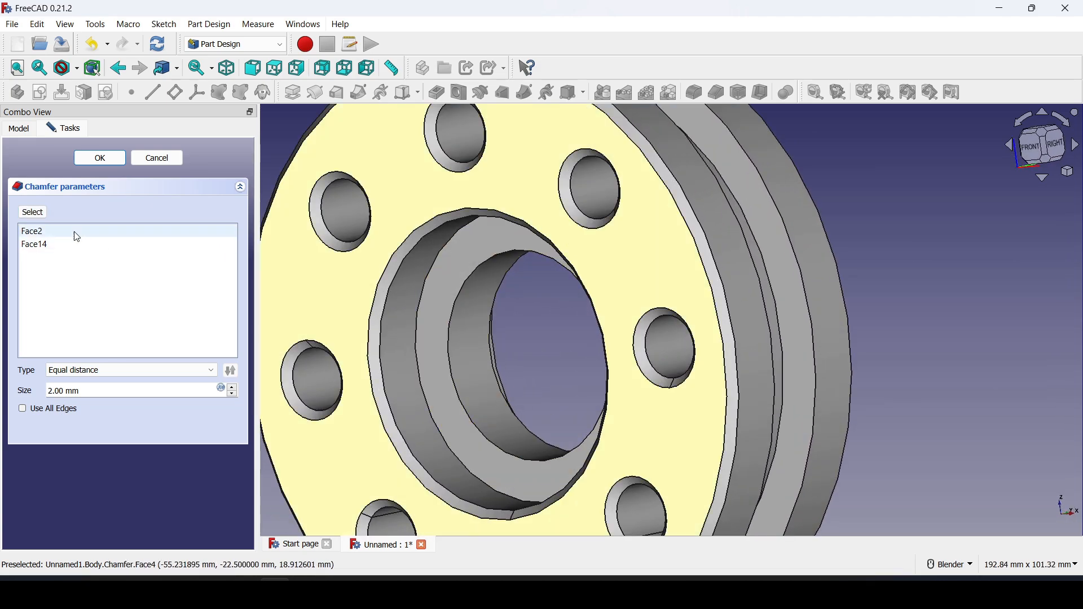
click(37, 215)
click(475, 303)
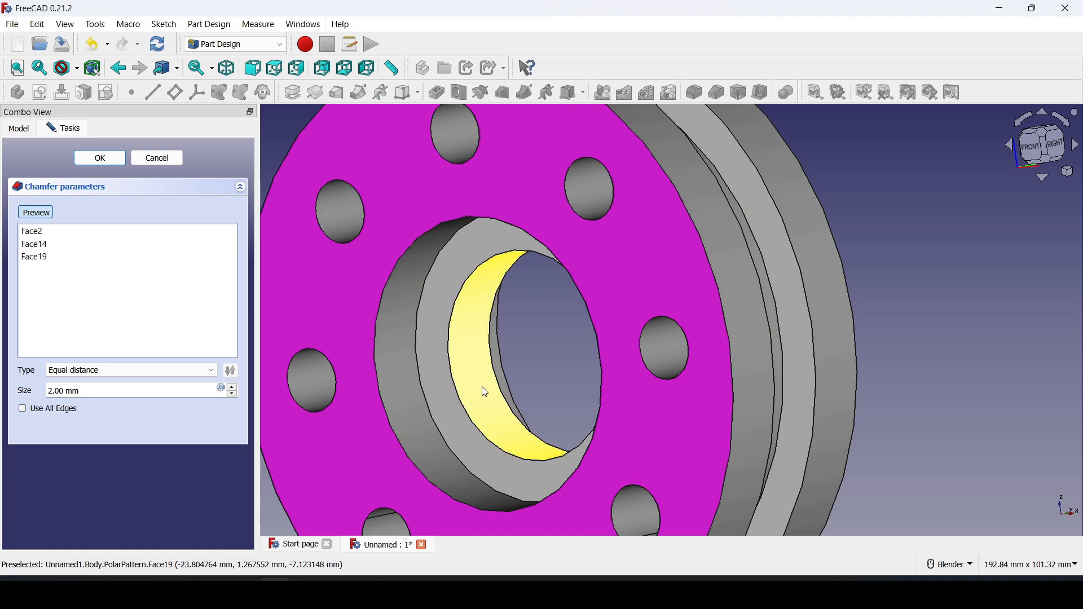
click(37, 213)
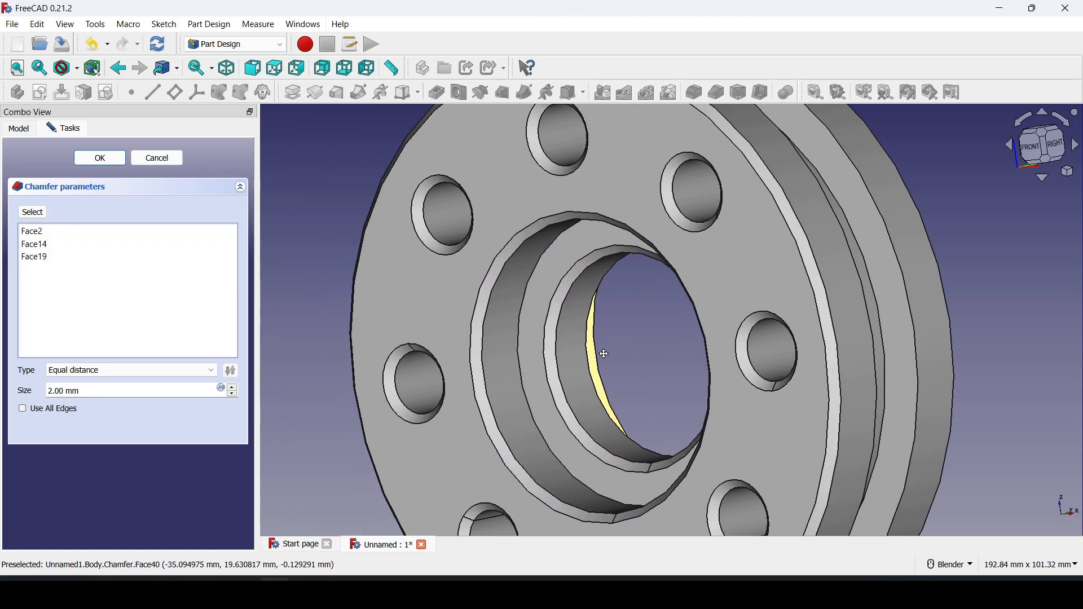
click(100, 159)
middle_drag(651, 343, 625, 332)
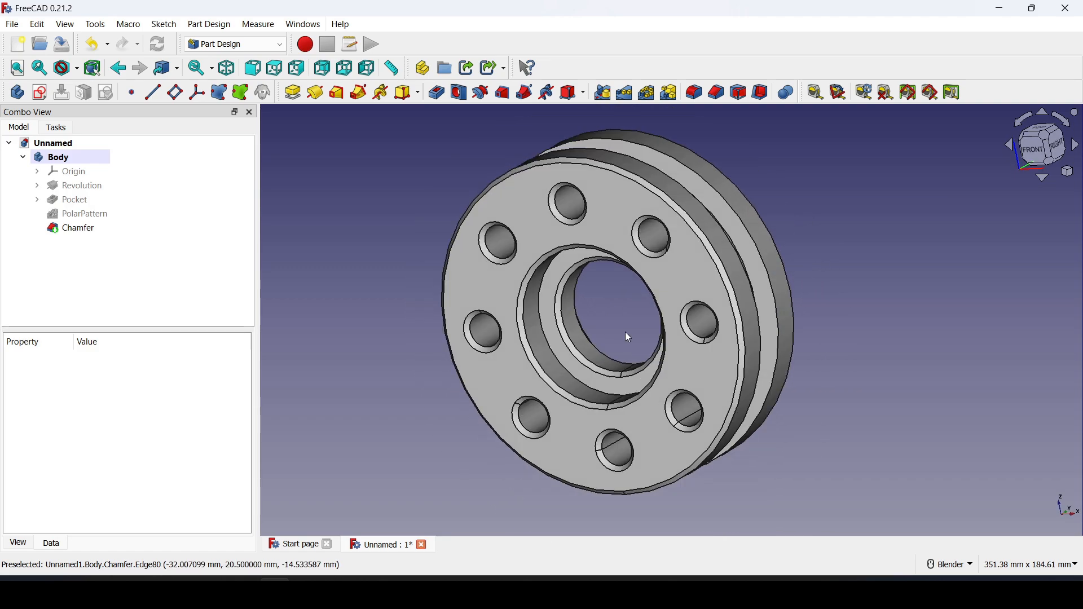